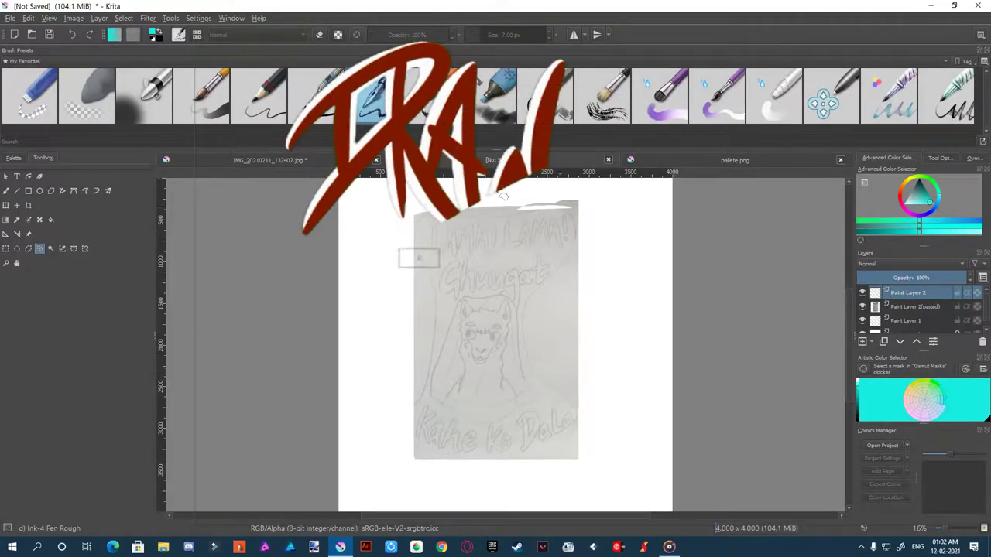
Pick the freehand brush and ink the llama's ears and forehead fur
{"action": "left_click", "coordinate": [6, 191]}
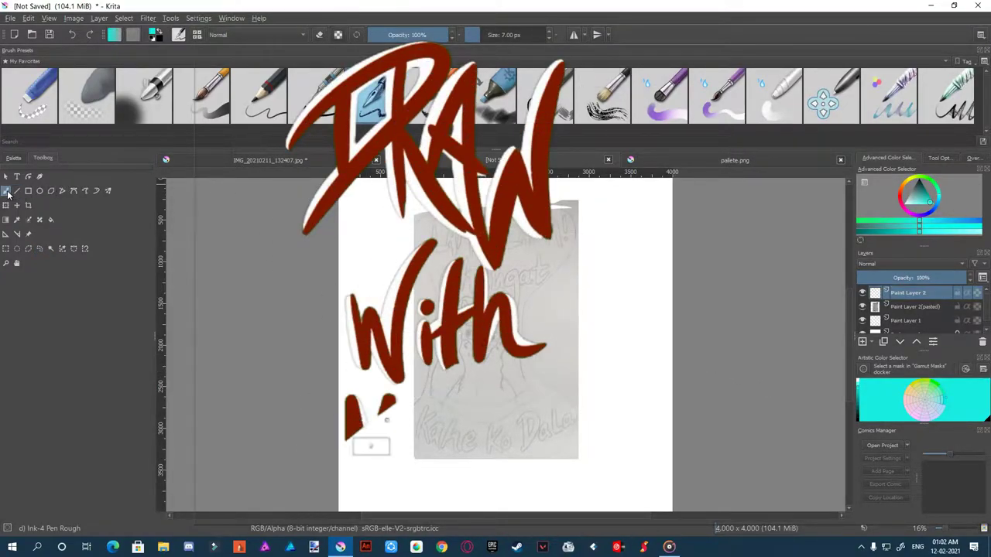
{"action": "scroll", "coordinate": [587, 239], "scroll_direction": "up", "scroll_amount": 3}
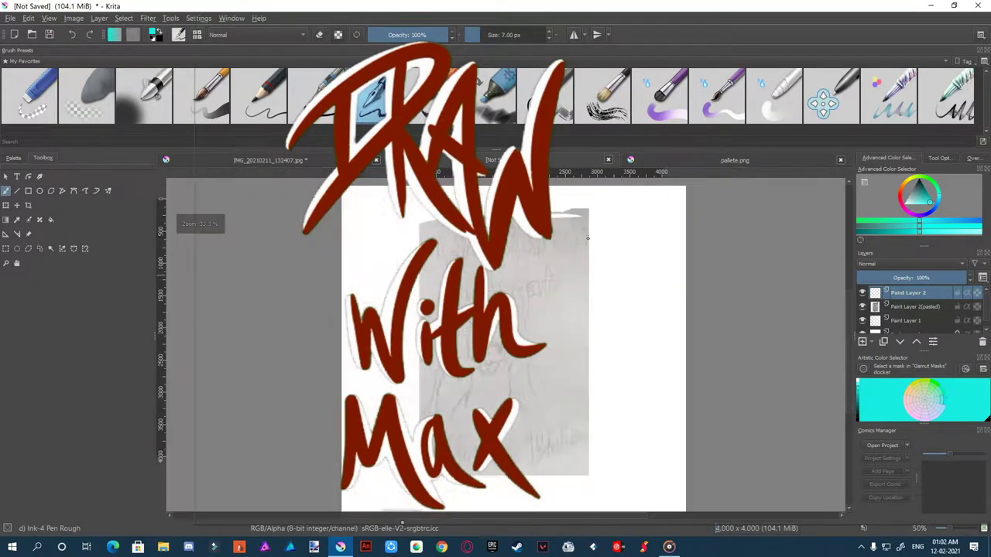
{"action": "scroll", "coordinate": [587, 238], "scroll_direction": "up", "scroll_amount": 2}
{"action": "scroll", "coordinate": [542, 326], "scroll_direction": "up", "scroll_amount": 2}
{"action": "scroll", "coordinate": [487, 413], "scroll_direction": "down", "scroll_amount": 4}
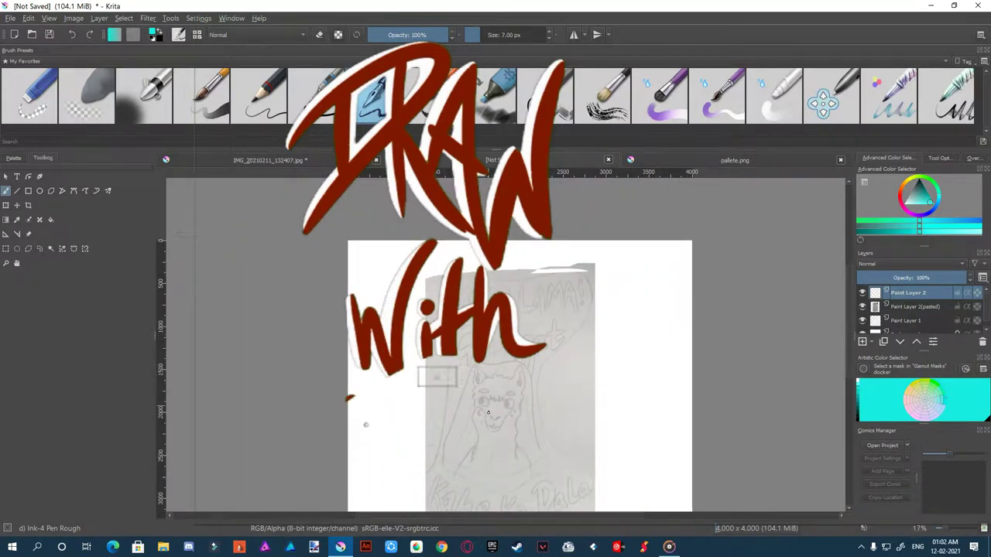
{"action": "scroll", "coordinate": [488, 412], "scroll_direction": "up", "scroll_amount": 3}
{"action": "scroll", "coordinate": [465, 349], "scroll_direction": "up", "scroll_amount": 1}
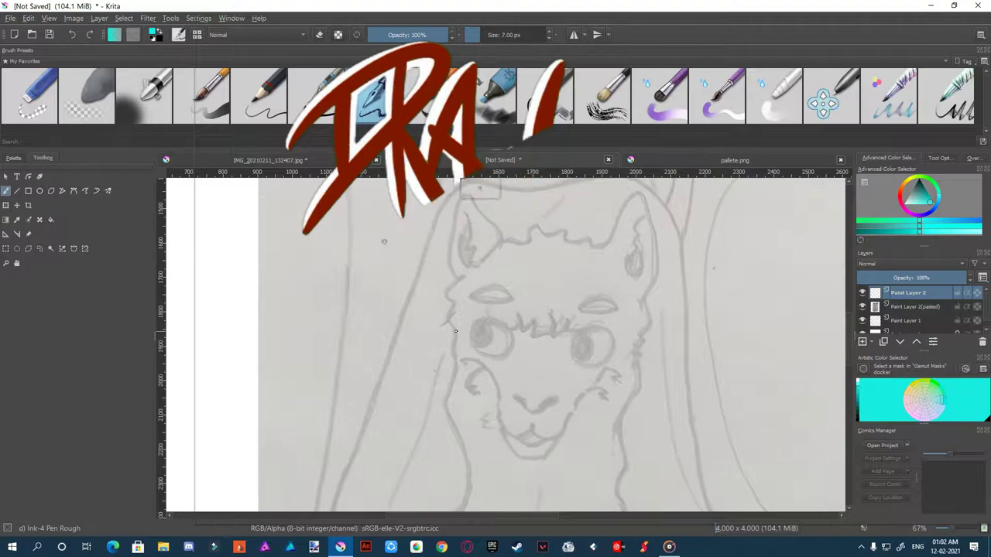
{"action": "scroll", "coordinate": [456, 332], "scroll_direction": "down", "scroll_amount": 3}
{"action": "scroll", "coordinate": [442, 318], "scroll_direction": "up", "scroll_amount": 1}
{"action": "scroll", "coordinate": [434, 310], "scroll_direction": "up", "scroll_amount": 2}
{"action": "scroll", "coordinate": [420, 289], "scroll_direction": "down", "scroll_amount": 4}
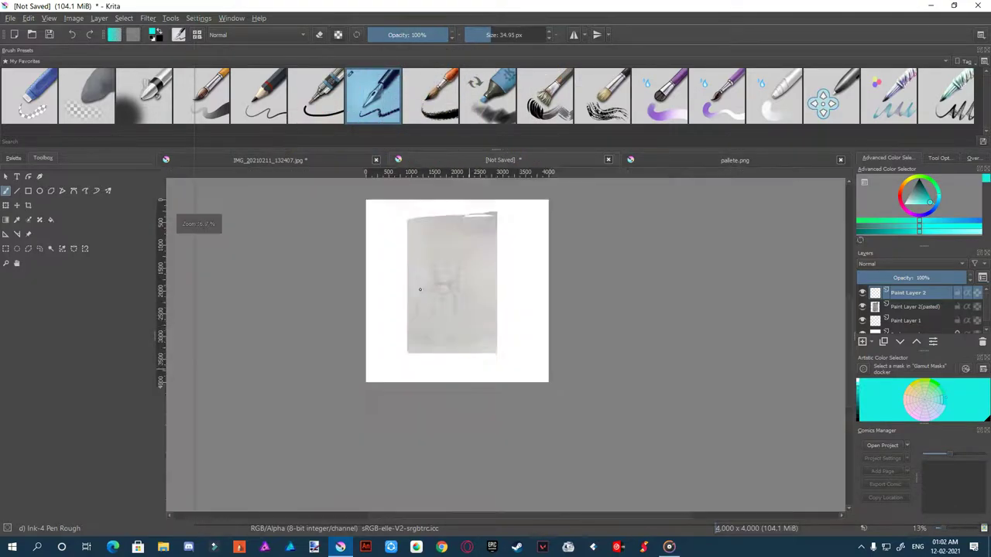
{"action": "scroll", "coordinate": [420, 289], "scroll_direction": "up", "scroll_amount": 8}
{"action": "mouse_move", "coordinate": [471, 398]}
{"action": "left_mouse_down"}
{"action": "mouse_move", "coordinate": [490, 228]}
{"action": "mouse_move", "coordinate": [542, 263]}
{"action": "mouse_move", "coordinate": [779, 326]}
{"action": "left_mouse_up"}
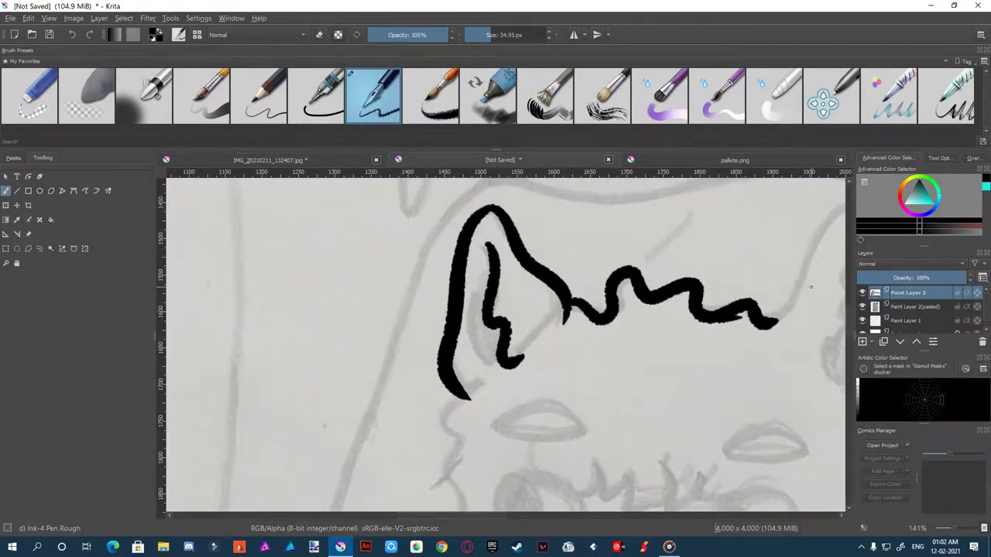
{"action": "scroll", "coordinate": [811, 287], "scroll_direction": "down", "scroll_amount": 3}
{"action": "mouse_move", "coordinate": [593, 329]}
{"action": "left_mouse_down"}
{"action": "mouse_move", "coordinate": [619, 354]}
{"action": "mouse_move", "coordinate": [632, 341]}
{"action": "left_mouse_up"}
Ink both eye ovals, the side of the face, cheek, muzzle, w-shaped mouth and nose
{"action": "left_click_drag", "start_coordinate": [465, 375], "coordinate": [507, 380]}
{"action": "left_click_drag", "start_coordinate": [570, 383], "coordinate": [614, 387]}
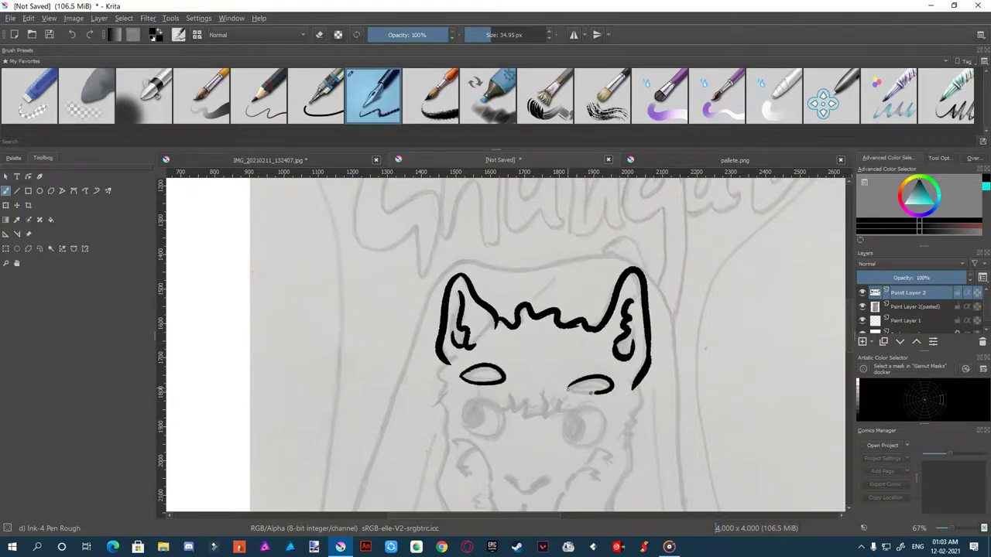
{"action": "scroll", "coordinate": [438, 464], "scroll_direction": "up", "scroll_amount": 2}
{"action": "left_click_drag", "start_coordinate": [464, 321], "coordinate": [440, 500]}
{"action": "scroll", "coordinate": [441, 496], "scroll_direction": "up", "scroll_amount": 2}
{"action": "mouse_move", "coordinate": [468, 286]}
{"action": "left_mouse_down"}
{"action": "mouse_move", "coordinate": [534, 313]}
{"action": "mouse_move", "coordinate": [535, 363]}
{"action": "left_mouse_up"}
{"action": "mouse_move", "coordinate": [507, 357]}
{"action": "left_mouse_down"}
{"action": "mouse_move", "coordinate": [507, 391]}
{"action": "mouse_move", "coordinate": [666, 410]}
{"action": "mouse_move", "coordinate": [756, 310]}
{"action": "mouse_move", "coordinate": [790, 290]}
{"action": "left_mouse_up"}
{"action": "left_click_drag", "start_coordinate": [565, 325], "coordinate": [591, 341]}
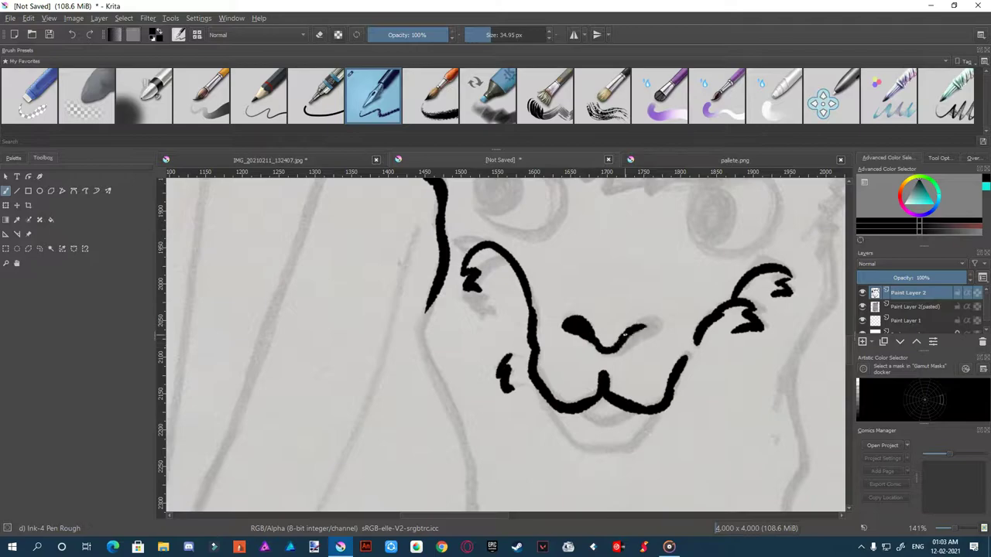
Ink arcs around both eyes and the left iris, dropping the fur zigzag between them
{"action": "scroll", "coordinate": [542, 333], "scroll_direction": "down", "scroll_amount": 1}
{"action": "mouse_move", "coordinate": [546, 293]}
{"action": "left_mouse_down"}
{"action": "mouse_move", "coordinate": [608, 310]}
{"action": "mouse_move", "coordinate": [631, 295]}
{"action": "left_mouse_up"}
{"action": "key", "text": "ctrl+z"}
{"action": "left_click_drag", "start_coordinate": [502, 285], "coordinate": [527, 352]}
{"action": "left_click_drag", "start_coordinate": [515, 301], "coordinate": [518, 306]}
{"action": "mouse_move", "coordinate": [686, 355]}
{"action": "left_mouse_down"}
{"action": "mouse_move", "coordinate": [623, 308]}
{"action": "mouse_move", "coordinate": [596, 463]}
{"action": "left_mouse_up"}
Ink the llama's neck lines and the chin below the mouth
{"action": "scroll", "coordinate": [542, 340], "scroll_direction": "down", "scroll_amount": 2}
{"action": "left_click_drag", "start_coordinate": [430, 361], "coordinate": [418, 426]}
{"action": "scroll", "coordinate": [495, 341], "scroll_direction": "up", "scroll_amount": 2}
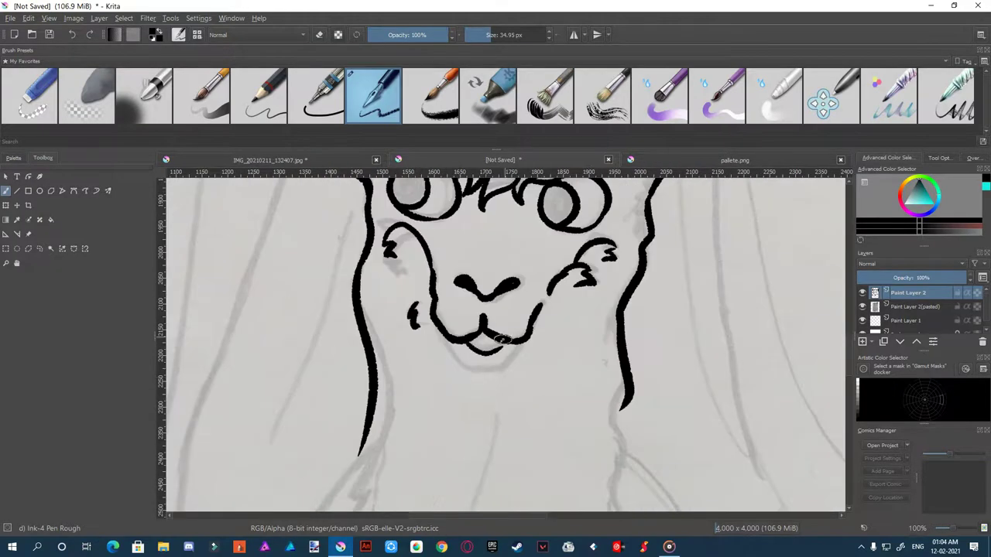
{"action": "left_click_drag", "start_coordinate": [443, 337], "coordinate": [528, 345]}
{"action": "scroll", "coordinate": [390, 342], "scroll_direction": "down", "scroll_amount": 3}
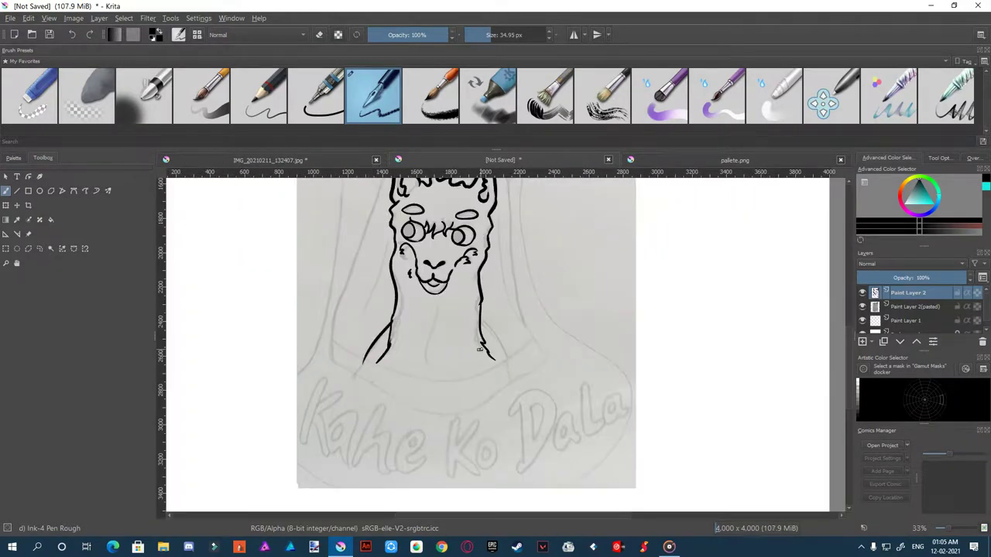
{"action": "scroll", "coordinate": [513, 397], "scroll_direction": "down", "scroll_amount": 1}
{"action": "scroll", "coordinate": [512, 397], "scroll_direction": "down", "scroll_amount": 1}
On a new paint layer, ink the veil outline with a redrawn, wider lower hem
{"action": "scroll", "coordinate": [513, 397], "scroll_direction": "up", "scroll_amount": 2}
{"action": "key", "text": "Insert"}
{"action": "left_click_drag", "start_coordinate": [463, 244], "coordinate": [587, 463]}
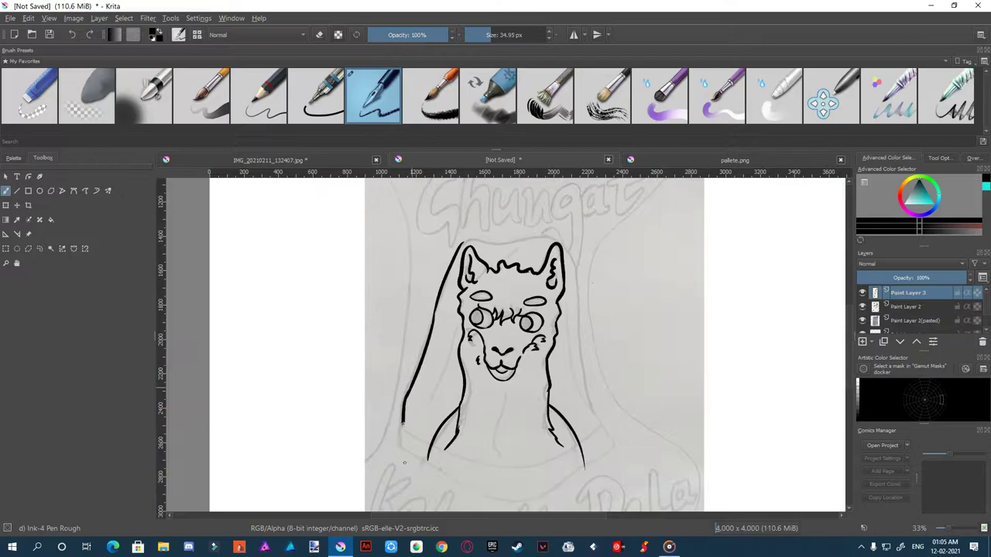
{"action": "left_click_drag", "start_coordinate": [404, 440], "coordinate": [559, 471]}
{"action": "key", "text": "ctrl+z"}
{"action": "left_click_drag", "start_coordinate": [443, 464], "coordinate": [610, 448]}
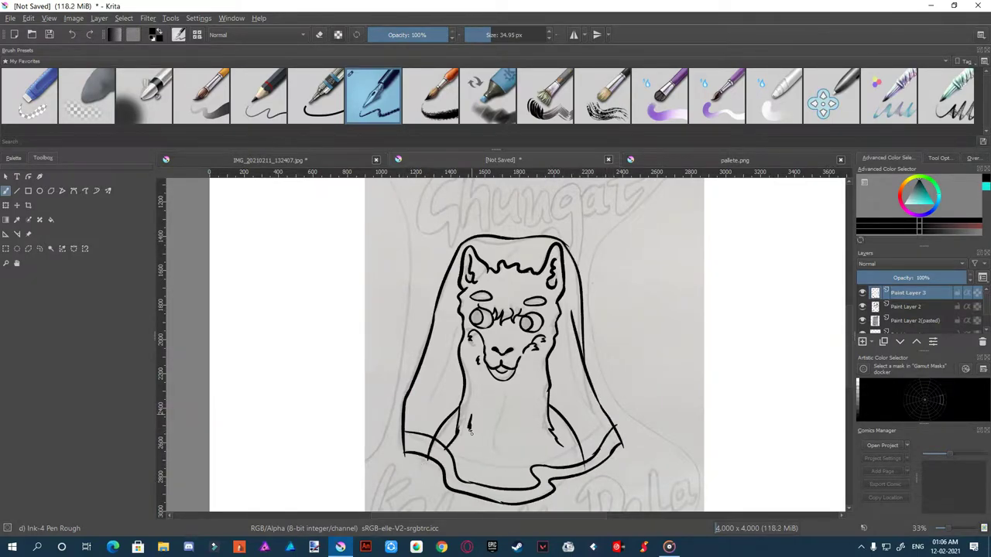
Erase stray ink around the veil
{"action": "scroll", "coordinate": [463, 374], "scroll_direction": "up", "scroll_amount": 2}
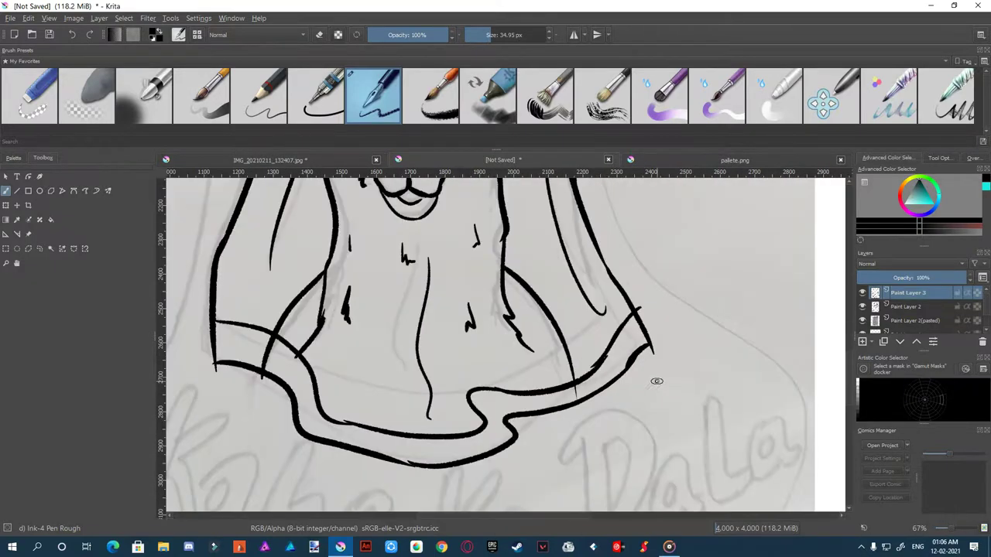
{"action": "key", "text": "e"}
{"action": "key", "text": "e"}
{"action": "key", "text": "e"}
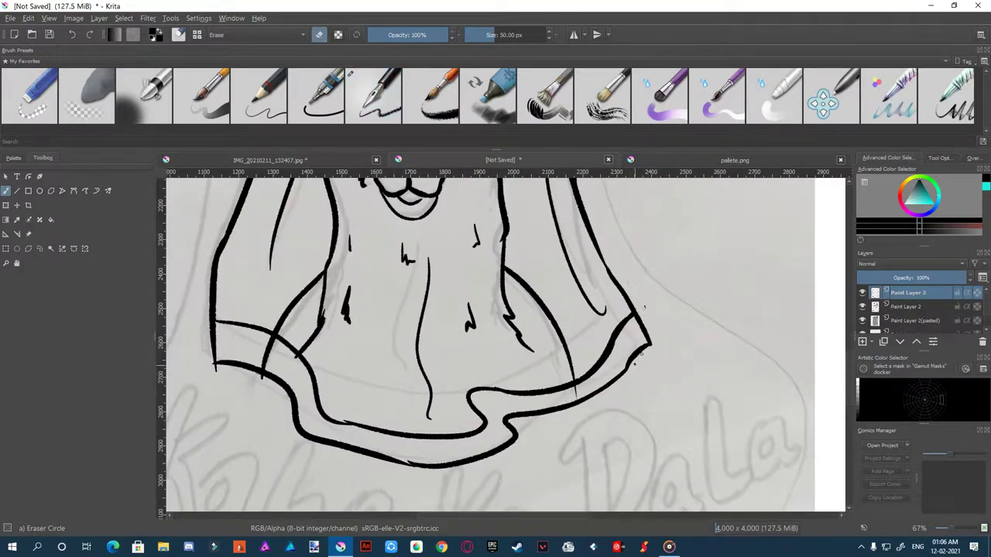
{"action": "scroll", "coordinate": [291, 375], "scroll_direction": "up", "scroll_amount": 1}
{"action": "scroll", "coordinate": [374, 438], "scroll_direction": "down", "scroll_amount": 3}
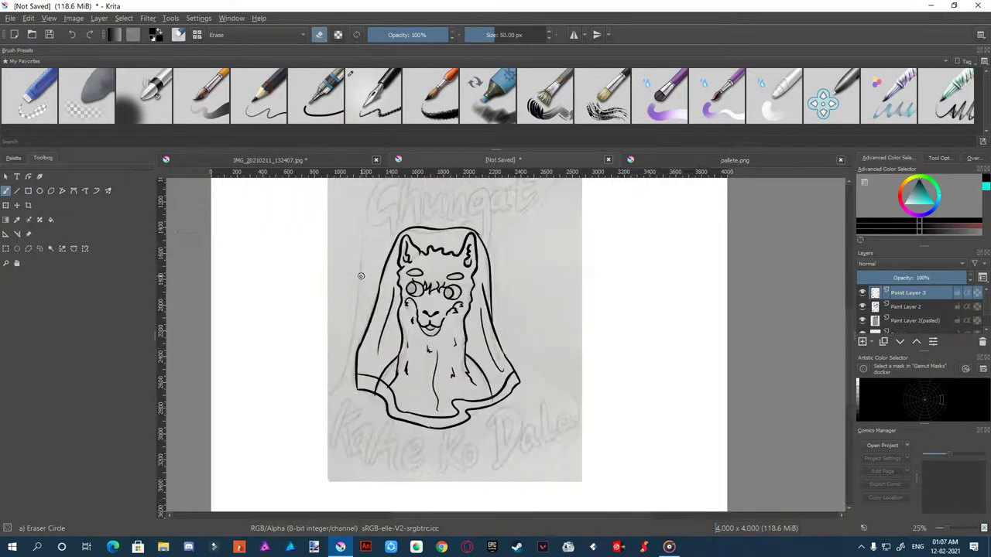
{"action": "scroll", "coordinate": [400, 232], "scroll_direction": "up", "scroll_amount": 2}
Add Paint Layer 4 and start inking the L of LAMA
{"action": "key", "text": "e"}
{"action": "key", "text": "Insert"}
{"action": "mouse_move", "coordinate": [424, 298]}
{"action": "left_mouse_down"}
{"action": "mouse_move", "coordinate": [403, 317]}
{"action": "mouse_move", "coordinate": [467, 302]}
{"action": "left_mouse_up"}
Ink the rest of LAMA in bubble letters, reshaping the first A
{"action": "left_click_drag", "start_coordinate": [442, 299], "coordinate": [482, 314]}
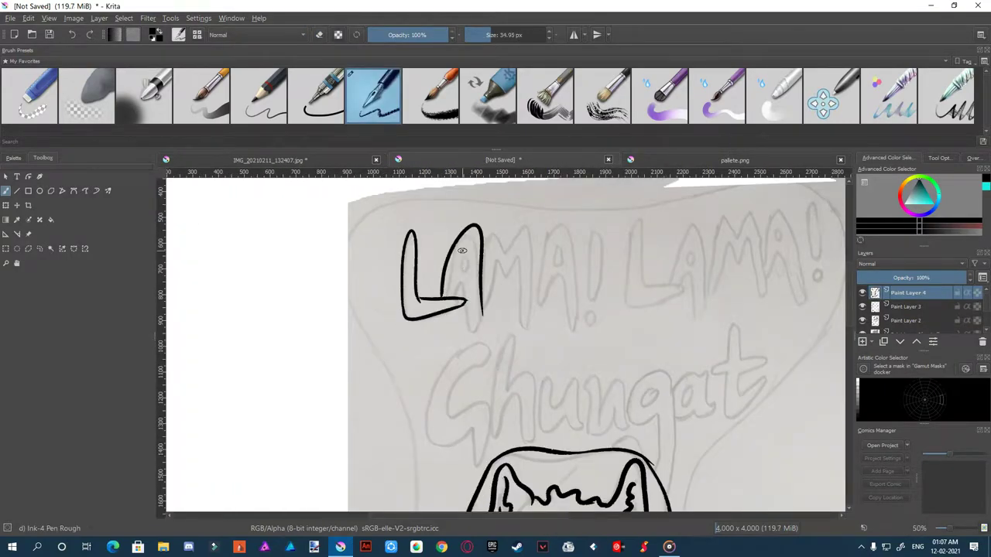
{"action": "mouse_move", "coordinate": [526, 228]}
{"action": "left_mouse_down"}
{"action": "mouse_move", "coordinate": [531, 332]}
{"action": "mouse_move", "coordinate": [575, 319]}
{"action": "left_mouse_up"}
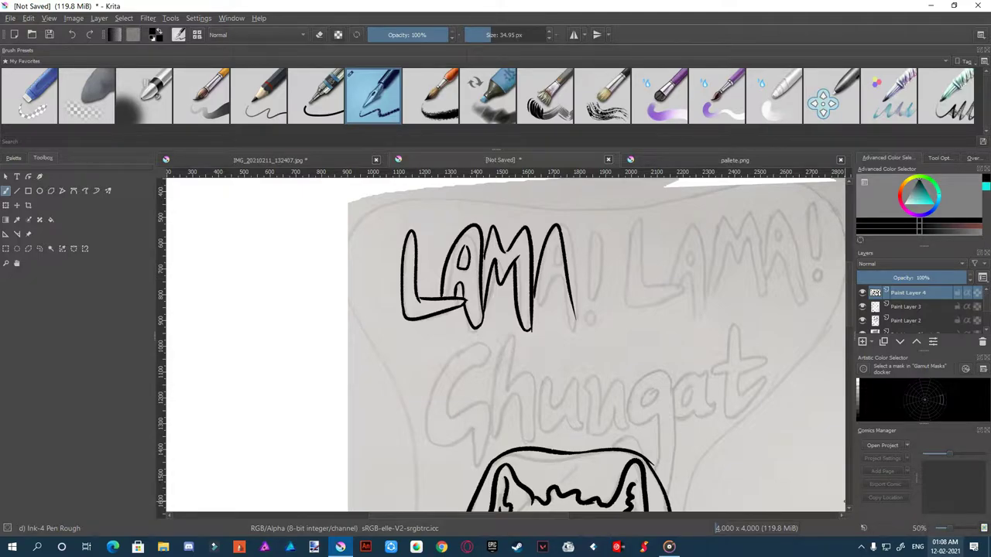
{"action": "mouse_move", "coordinate": [552, 253]}
{"action": "left_mouse_down"}
{"action": "mouse_move", "coordinate": [546, 293]}
{"action": "mouse_move", "coordinate": [571, 324]}
{"action": "left_mouse_up"}
{"action": "scroll", "coordinate": [424, 286], "scroll_direction": "up", "scroll_amount": 2, "text": "ctrl"}
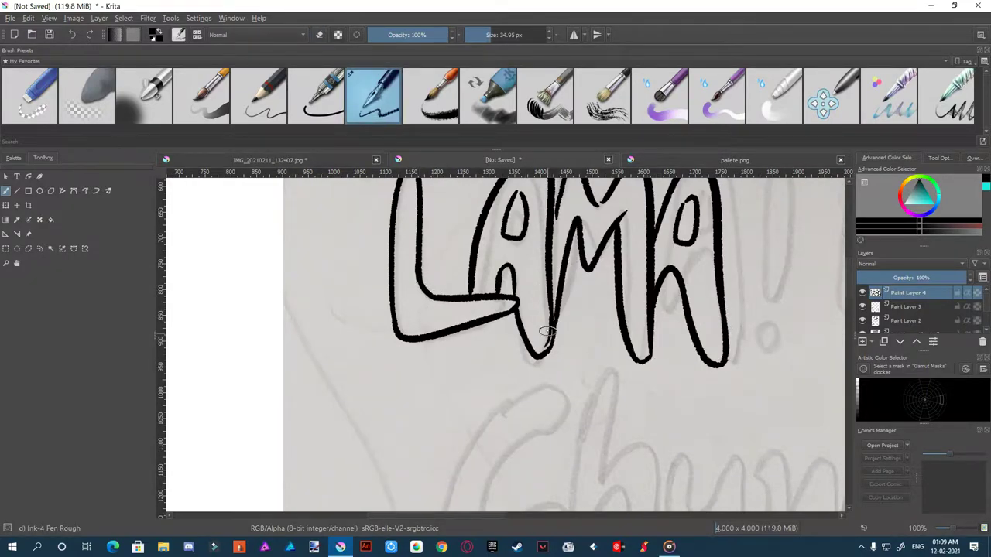
{"action": "scroll", "coordinate": [594, 266], "scroll_direction": "up", "scroll_amount": 1, "text": "ctrl"}
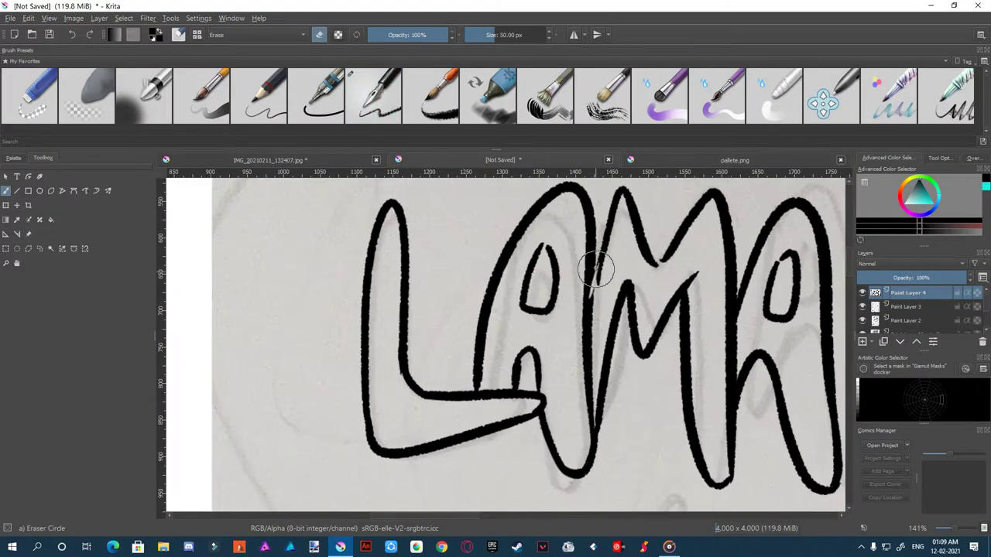
Tidy the lettering with the eraser and paste a copy of LAMA as a new layer
{"action": "key", "text": "e"}
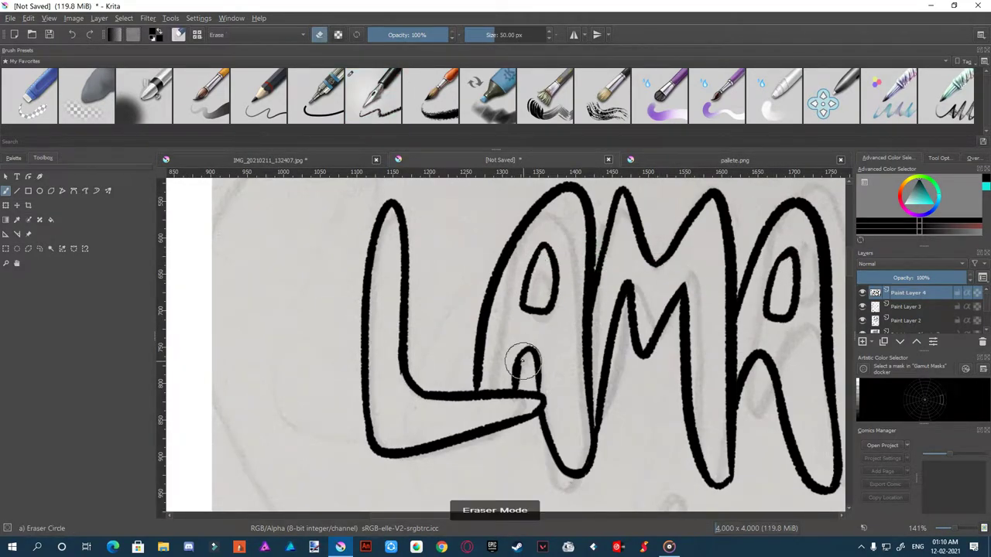
{"action": "scroll", "coordinate": [660, 260], "scroll_direction": "down", "scroll_amount": 5, "text": "ctrl"}
{"action": "scroll", "coordinate": [410, 367], "scroll_direction": "up", "scroll_amount": 2}
{"action": "key", "text": "ctrl+c"}
{"action": "key", "text": "ctrl+v"}
Move the LAMA copy right, deselect, and merge it down into Paint Layer 4
{"action": "left_click_drag", "start_coordinate": [353, 335], "coordinate": [552, 335]}
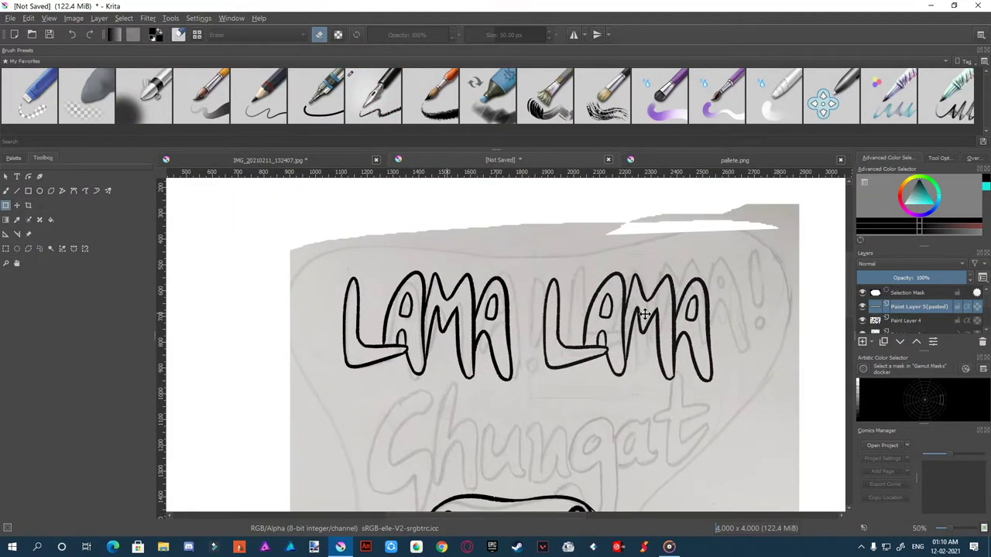
{"action": "key", "text": "ctrl+shift+a"}
{"action": "right_click", "coordinate": [915, 309]}
{"action": "left_click", "coordinate": [884, 286]}
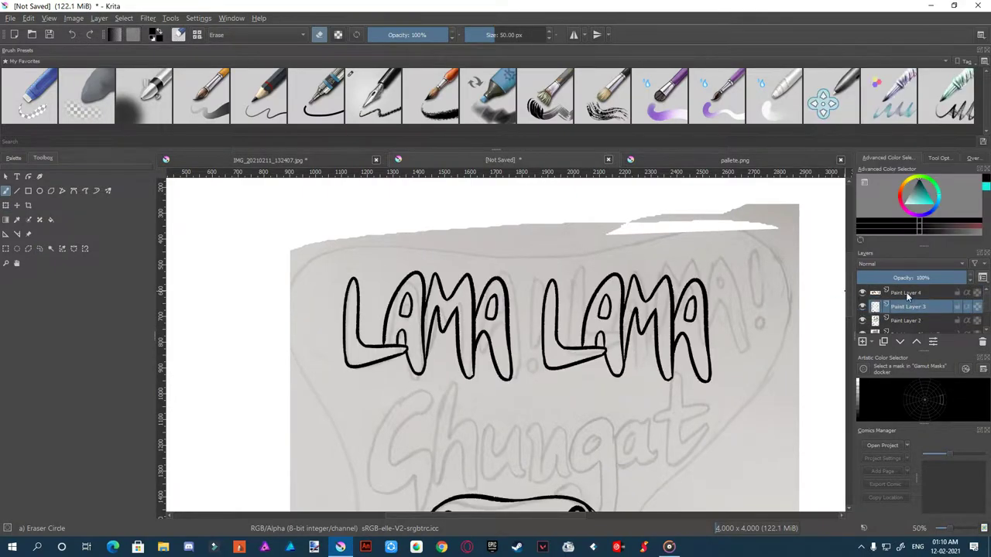
Ink the G, h and u of Ghunga, redrawing the u with a taller stem
{"action": "scroll", "coordinate": [436, 426], "scroll_direction": "up", "scroll_amount": 1}
{"action": "key", "text": "e"}
{"action": "left_click_drag", "start_coordinate": [462, 329], "coordinate": [436, 456]}
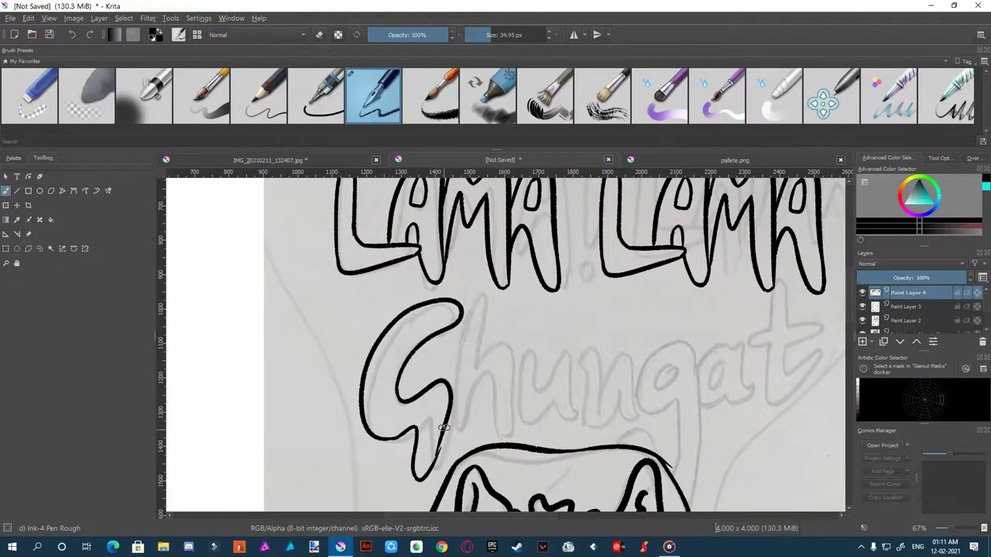
{"action": "left_click_drag", "start_coordinate": [485, 301], "coordinate": [511, 431]}
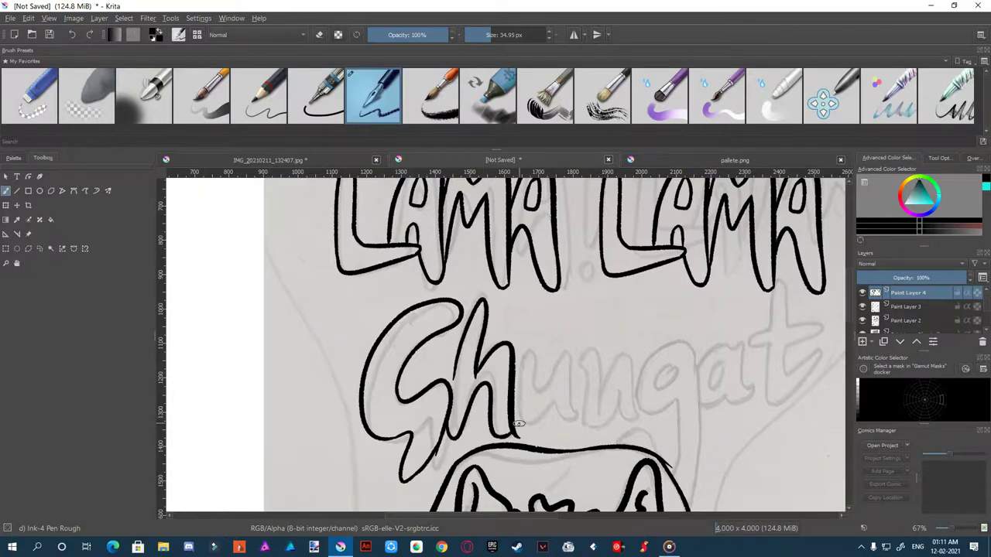
{"action": "left_click_drag", "start_coordinate": [533, 350], "coordinate": [589, 427]}
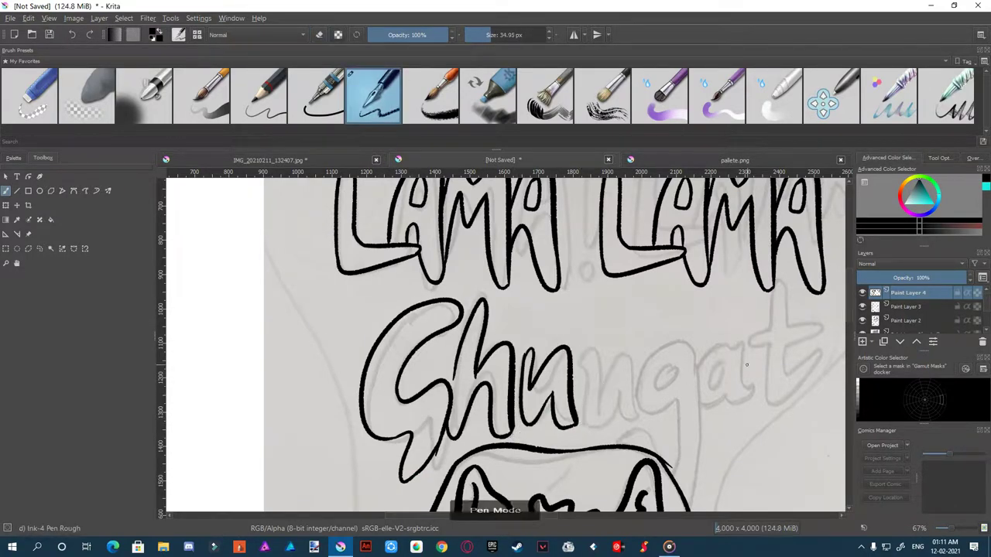
{"action": "key", "text": "ctrl+z"}
{"action": "left_click_drag", "start_coordinate": [517, 350], "coordinate": [585, 418]}
Ink the n and g, then erase the stray stroke under the g
{"action": "mouse_move", "coordinate": [588, 360]}
{"action": "left_mouse_down"}
{"action": "mouse_move", "coordinate": [651, 429]}
{"action": "mouse_move", "coordinate": [480, 392]}
{"action": "mouse_move", "coordinate": [529, 453]}
{"action": "left_mouse_up"}
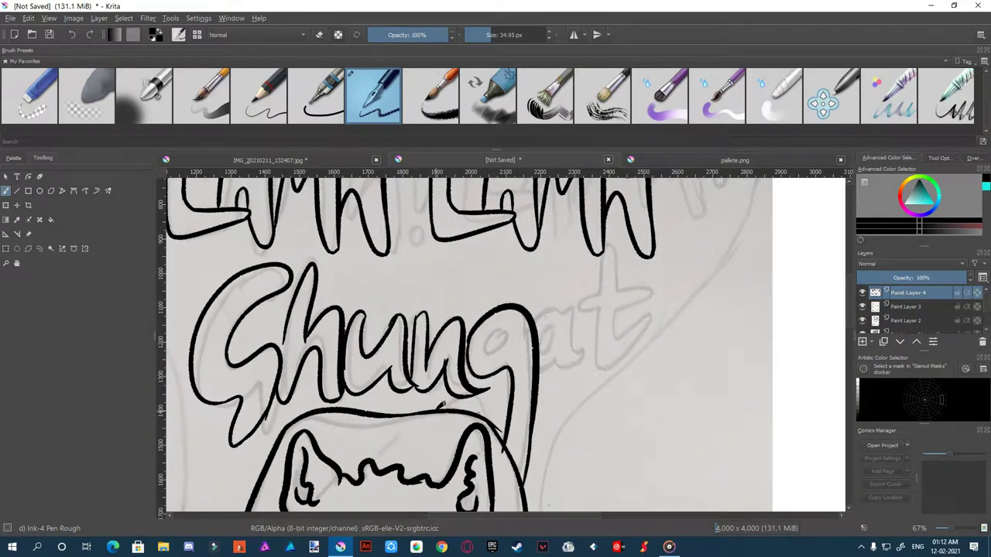
{"action": "key", "text": "e"}
{"action": "mouse_move", "coordinate": [500, 341]}
{"action": "left_mouse_down"}
{"action": "mouse_move", "coordinate": [542, 335]}
{"action": "mouse_move", "coordinate": [612, 372]}
{"action": "left_mouse_up"}
{"action": "key", "text": "e"}
{"action": "key", "text": "e"}
{"action": "scroll", "coordinate": [449, 388], "scroll_direction": "down", "scroll_amount": 5}
Erase the black outline LAMA LAMA lettering
{"action": "scroll", "coordinate": [450, 388], "scroll_direction": "up", "scroll_amount": 2}
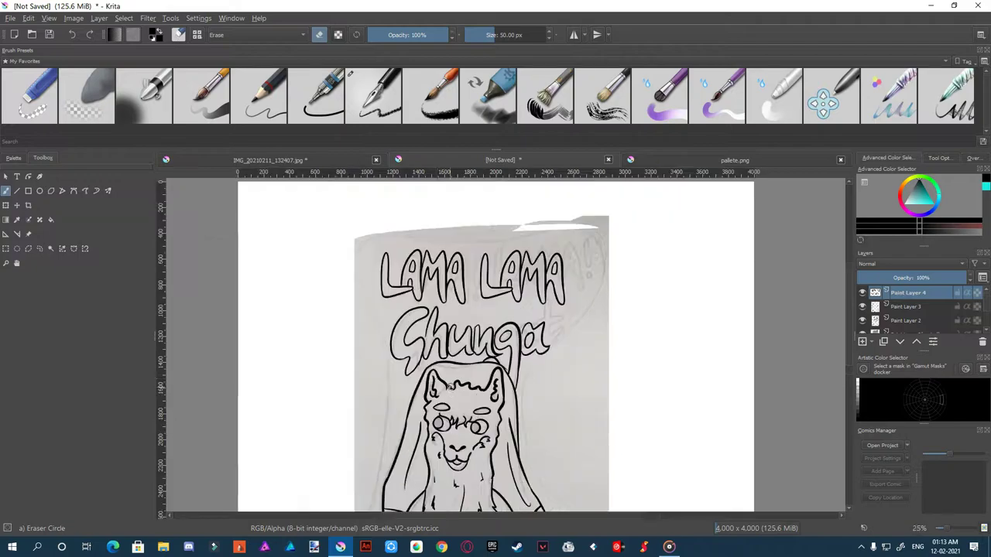
{"action": "left_click_drag", "start_coordinate": [550, 340], "coordinate": [448, 343]}
{"action": "scroll", "coordinate": [401, 337], "scroll_direction": "up", "scroll_amount": 1}
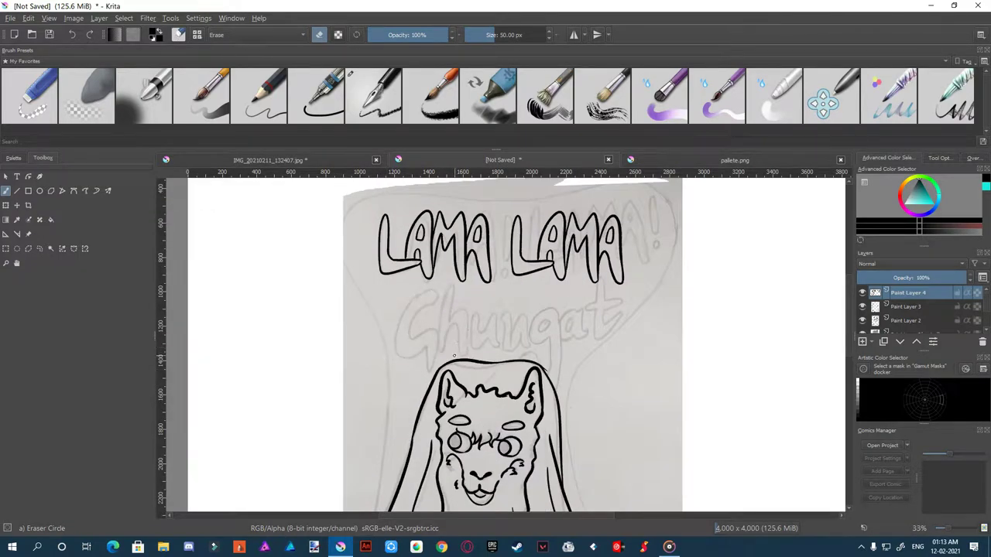
{"action": "left_click_drag", "start_coordinate": [373, 237], "coordinate": [646, 229]}
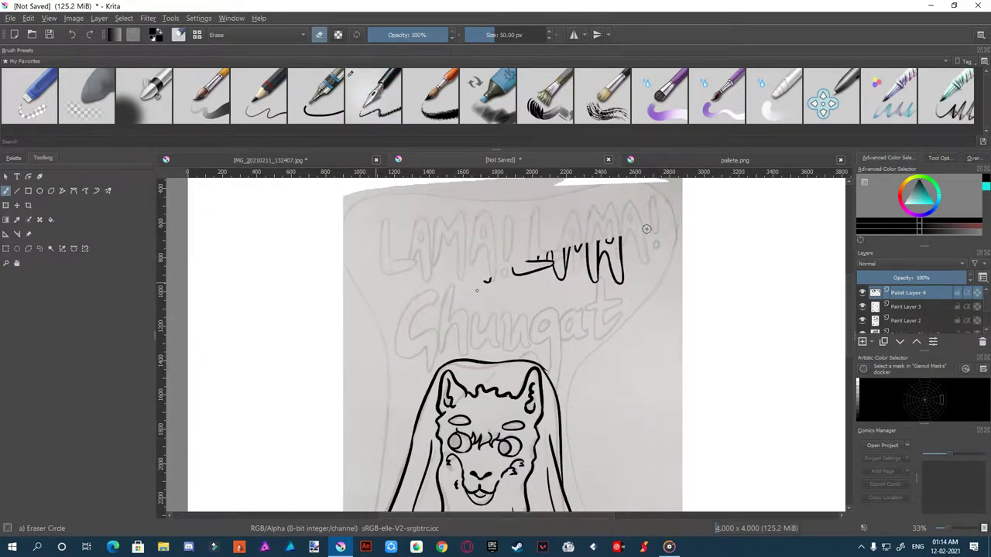
{"action": "scroll", "coordinate": [563, 261], "scroll_direction": "down", "scroll_amount": 2}
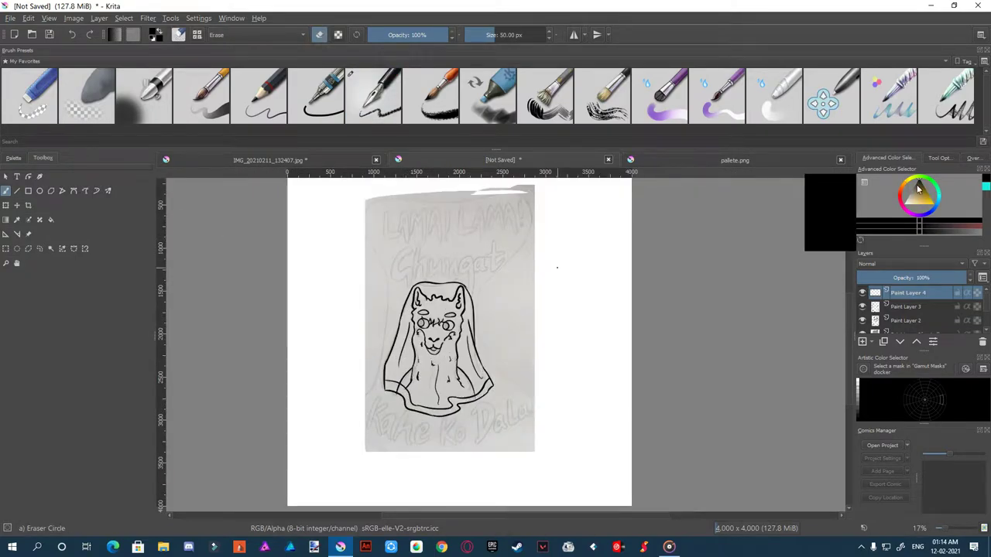
Draw a yellow blob outline around the llama with the rough ink pen and fill it solid yellow
{"action": "left_click", "coordinate": [373, 95]}
{"action": "left_click_drag", "start_coordinate": [379, 197], "coordinate": [474, 453]}
{"action": "key", "text": "ctrl+z"}
{"action": "left_click_drag", "start_coordinate": [387, 199], "coordinate": [358, 391]}
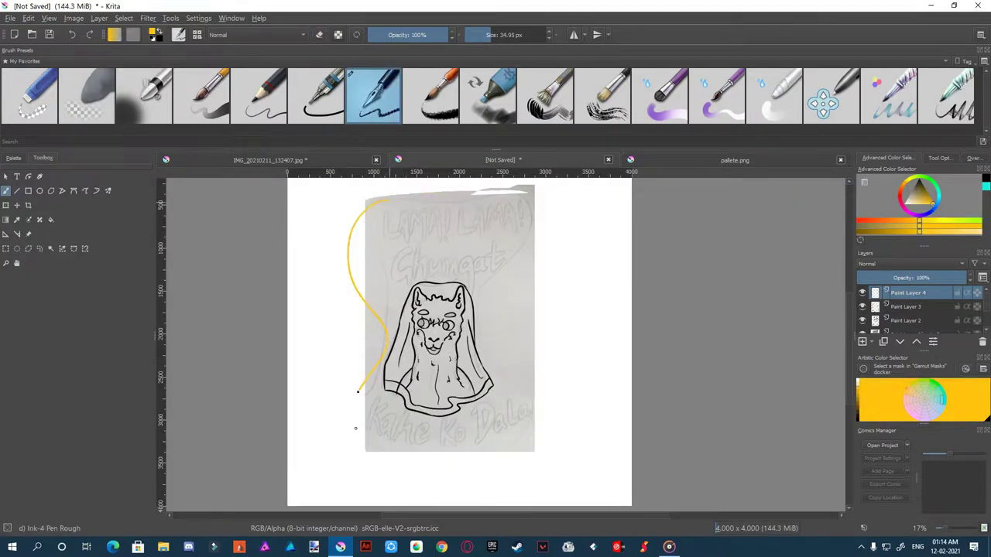
{"action": "key", "text": "f"}
{"action": "left_click", "coordinate": [522, 415]}
Move the yellow layer beneath the line art and set its opacity to 38%
{"action": "key", "text": "ctrl+Page_Down"}
{"action": "key", "text": "ctrl+Page_Down"}
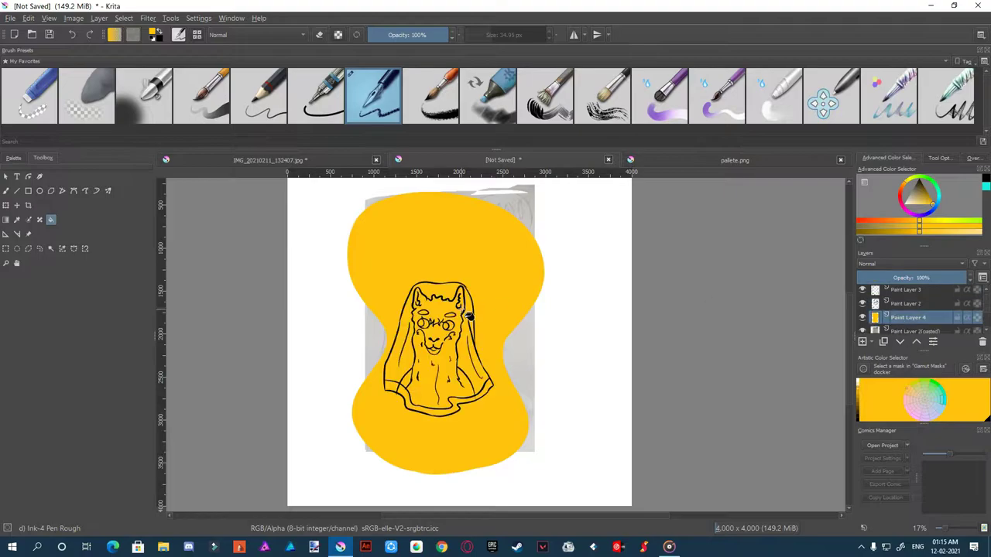
{"action": "left_click", "coordinate": [898, 277]}
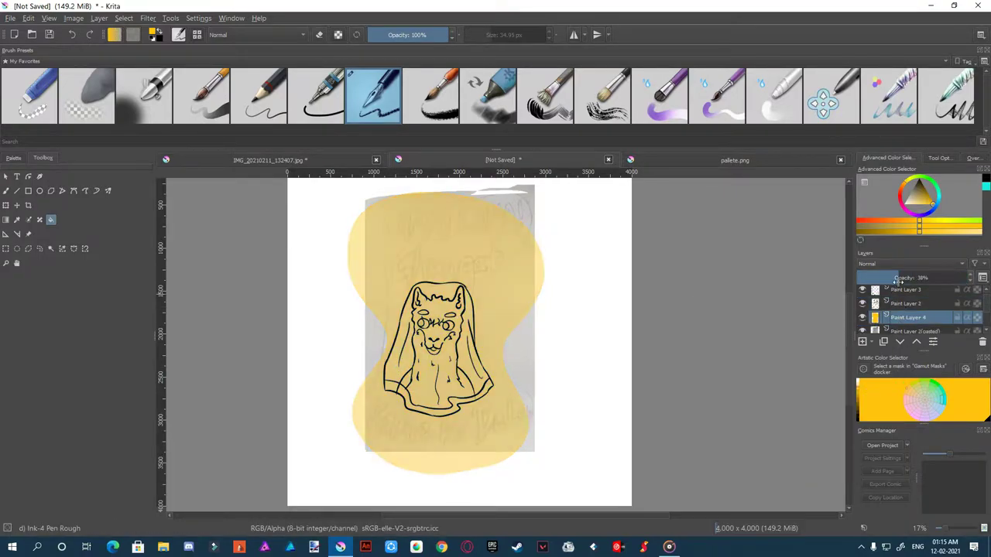
{"action": "left_click", "coordinate": [916, 199]}
{"action": "left_click_drag", "start_coordinate": [916, 200], "coordinate": [917, 187]}
{"action": "scroll", "coordinate": [405, 232], "scroll_direction": "up", "scroll_amount": 1}
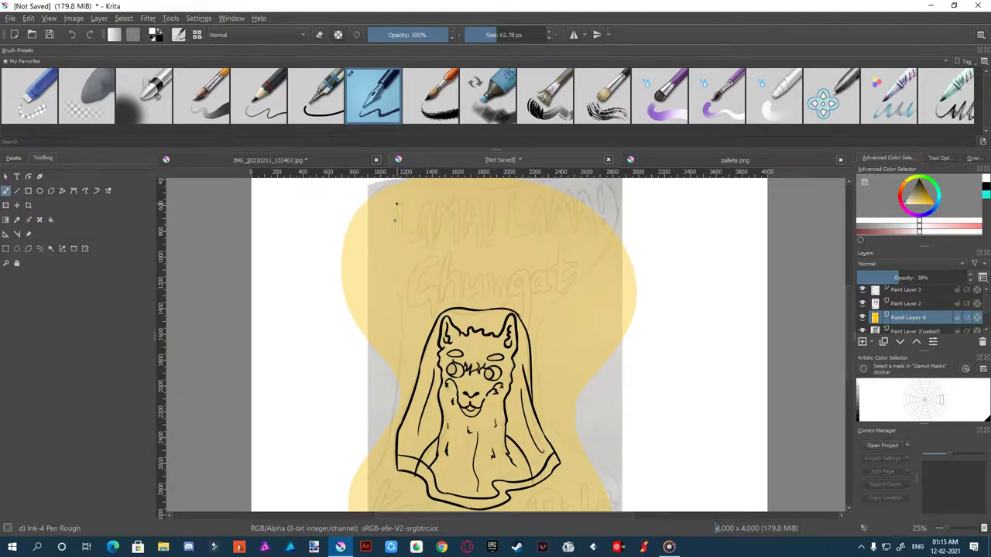
Brush LAMA in white and lasso-copy it to paste a second LAMA beside it
{"action": "mouse_move", "coordinate": [395, 205]}
{"action": "left_mouse_down"}
{"action": "mouse_move", "coordinate": [435, 250]}
{"action": "mouse_move", "coordinate": [465, 261]}
{"action": "mouse_move", "coordinate": [492, 232]}
{"action": "left_mouse_up"}
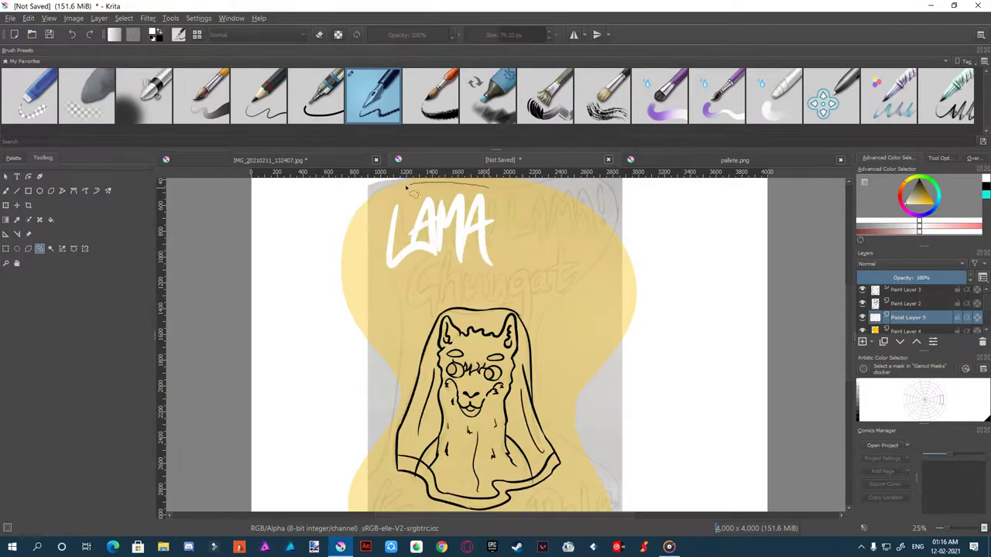
{"action": "key", "text": "t"}
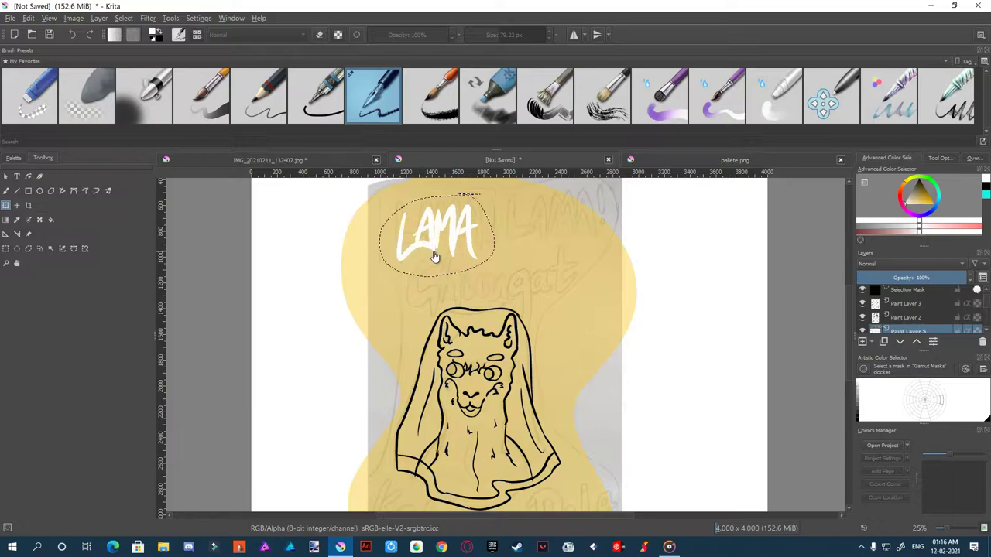
{"action": "key", "text": "ctrl+c"}
{"action": "key", "text": "ctrl+v"}
{"action": "left_click_drag", "start_coordinate": [413, 232], "coordinate": [504, 232]}
{"action": "key", "text": "b"}
{"action": "scroll", "coordinate": [413, 264], "scroll_direction": "up", "scroll_amount": 1}
Brush the white G, h, u, n and g of Ghungat below LAMA LAMA
{"action": "left_click_drag", "start_coordinate": [453, 259], "coordinate": [438, 313]}
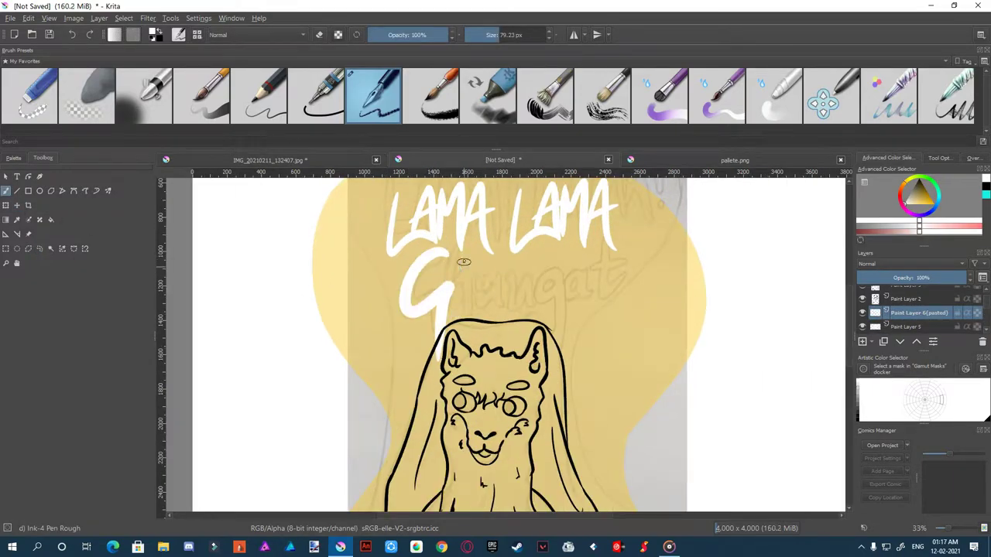
{"action": "left_click_drag", "start_coordinate": [464, 259], "coordinate": [476, 317]}
{"action": "left_click_drag", "start_coordinate": [484, 288], "coordinate": [540, 317]}
{"action": "left_click_drag", "start_coordinate": [564, 271], "coordinate": [534, 380]}
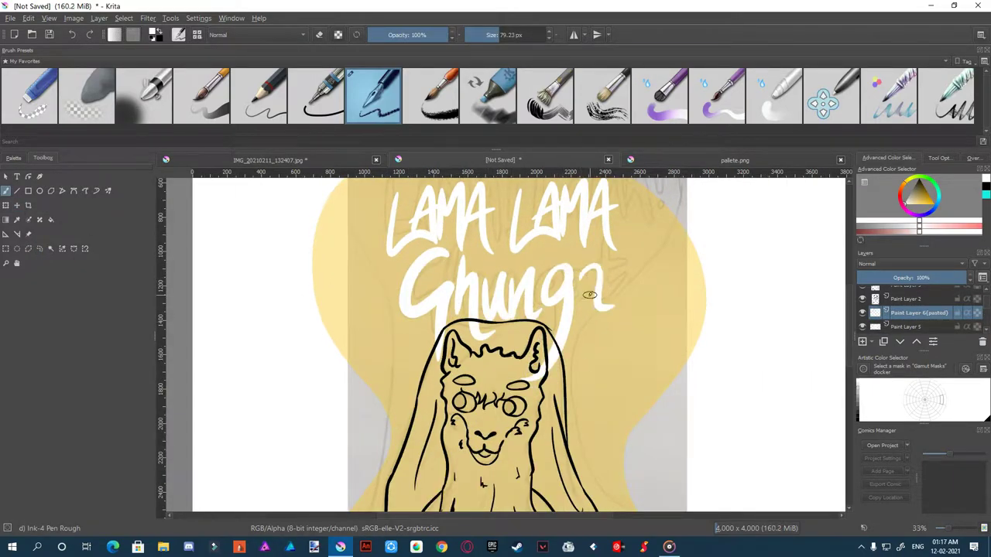
{"action": "key", "text": "ctrl+z"}
Finish Ghungat with the a and a crossed t
{"action": "left_click_drag", "start_coordinate": [594, 280], "coordinate": [600, 305]}
{"action": "left_click_drag", "start_coordinate": [619, 240], "coordinate": [612, 333]}
{"action": "left_click_drag", "start_coordinate": [601, 286], "coordinate": [665, 263]}
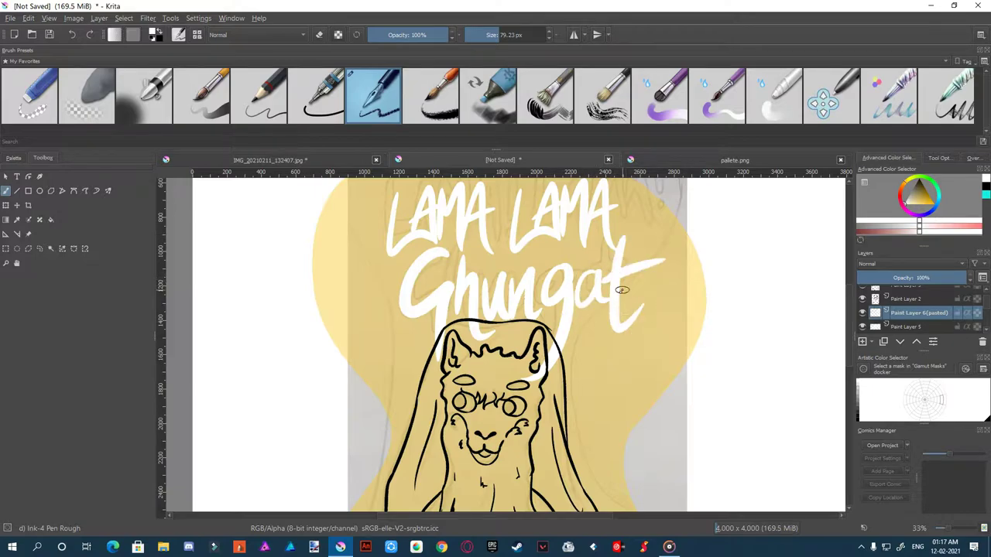
{"action": "scroll", "coordinate": [545, 318], "scroll_direction": "down", "scroll_amount": 1}
{"action": "scroll", "coordinate": [542, 348], "scroll_direction": "up", "scroll_amount": 1}
Brush 'Kahe Ko' in white along the bottom, undoing a stray question mark
{"action": "left_click_drag", "start_coordinate": [449, 333], "coordinate": [428, 418]}
{"action": "left_click_drag", "start_coordinate": [488, 371], "coordinate": [488, 422]}
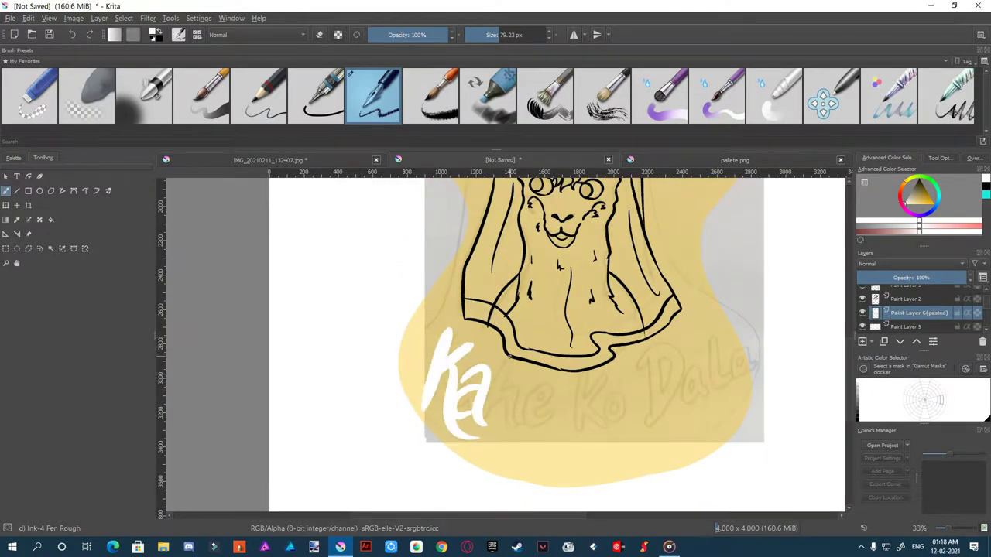
{"action": "mouse_move", "coordinate": [511, 357]}
{"action": "left_mouse_down"}
{"action": "mouse_move", "coordinate": [534, 434]}
{"action": "mouse_move", "coordinate": [564, 422]}
{"action": "left_mouse_up"}
{"action": "mouse_move", "coordinate": [582, 384]}
{"action": "left_mouse_down"}
{"action": "mouse_move", "coordinate": [580, 449]}
{"action": "mouse_move", "coordinate": [592, 441]}
{"action": "left_mouse_up"}
{"action": "left_click_drag", "start_coordinate": [624, 391], "coordinate": [619, 426]}
{"action": "left_click_drag", "start_coordinate": [647, 364], "coordinate": [654, 402]}
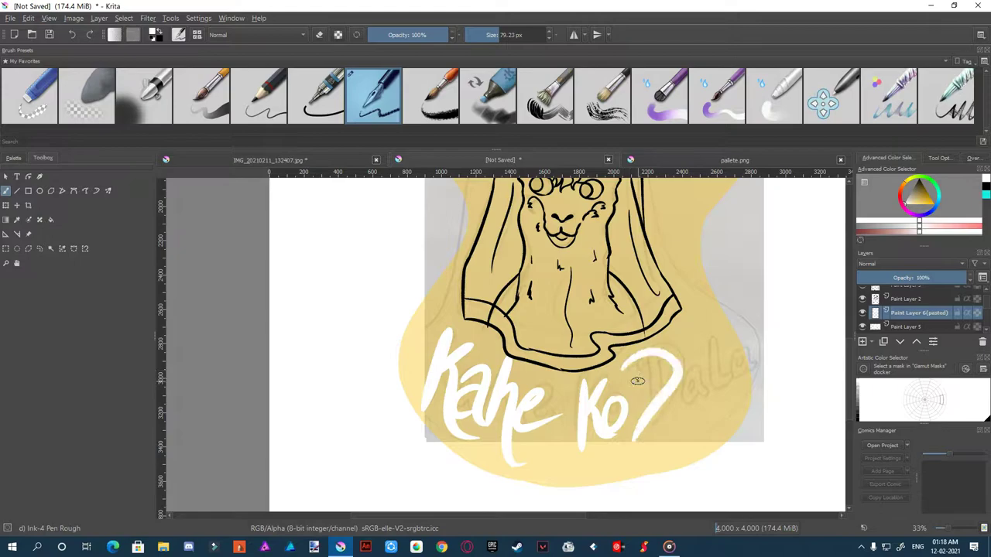
{"action": "key", "text": "ctrl+z"}
Lasso the Kahe lettering, shrink and reposition it, then clear the selection
{"action": "mouse_move", "coordinate": [411, 329]}
{"action": "left_mouse_down"}
{"action": "mouse_move", "coordinate": [573, 422]}
{"action": "mouse_move", "coordinate": [414, 332]}
{"action": "left_mouse_up"}
{"action": "key", "text": "ctrl+t"}
{"action": "left_click_drag", "start_coordinate": [575, 475], "coordinate": [549, 460]}
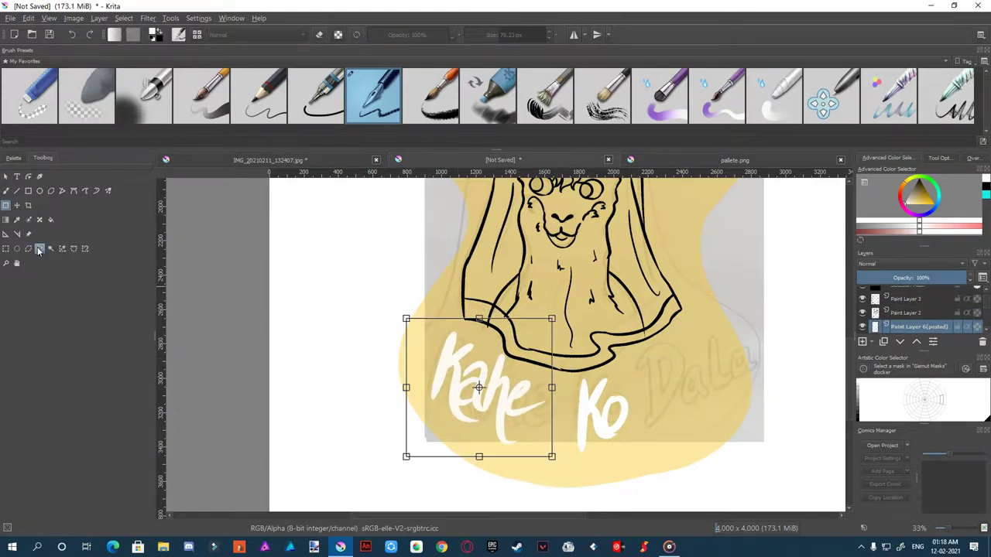
{"action": "key", "text": "Return"}
{"action": "left_click_drag", "start_coordinate": [573, 364], "coordinate": [577, 368]}
{"action": "key", "text": "ctrl+shift+a"}
Brush the word 'Dala' in white after Ko
{"action": "key", "text": "b"}
{"action": "mouse_move", "coordinate": [463, 331]}
{"action": "left_mouse_down"}
{"action": "mouse_move", "coordinate": [493, 371]}
{"action": "mouse_move", "coordinate": [496, 394]}
{"action": "left_mouse_up"}
{"action": "left_click_drag", "start_coordinate": [525, 300], "coordinate": [512, 401]}
{"action": "left_click_drag", "start_coordinate": [530, 360], "coordinate": [422, 294]}
Freehand-select the Dala lettering, move and tilt it, and apply the transform
{"action": "left_click", "coordinate": [40, 249]}
{"action": "key", "text": "ctrl+t"}
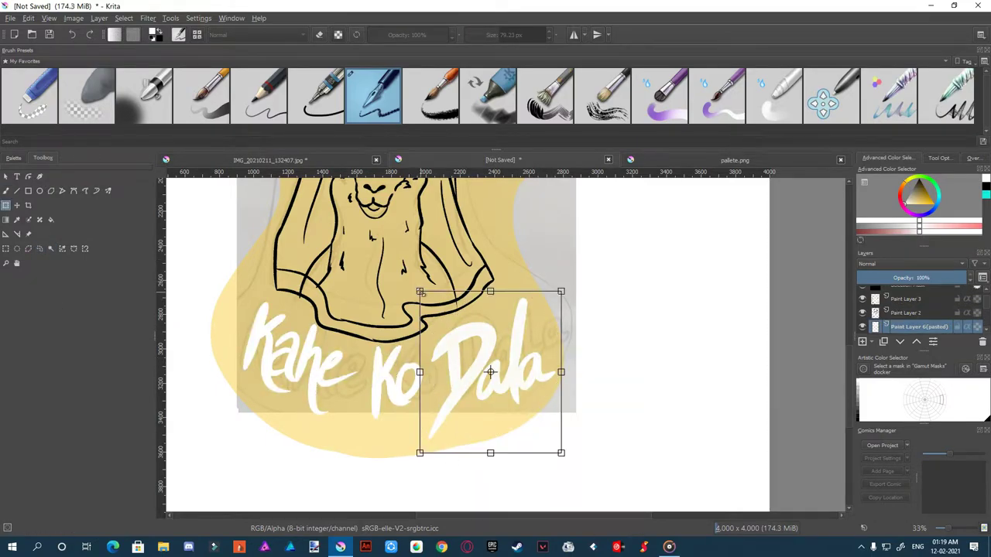
{"action": "left_click_drag", "start_coordinate": [490, 373], "coordinate": [483, 366]}
{"action": "right_click", "coordinate": [439, 327]}
{"action": "left_click", "coordinate": [464, 473]}
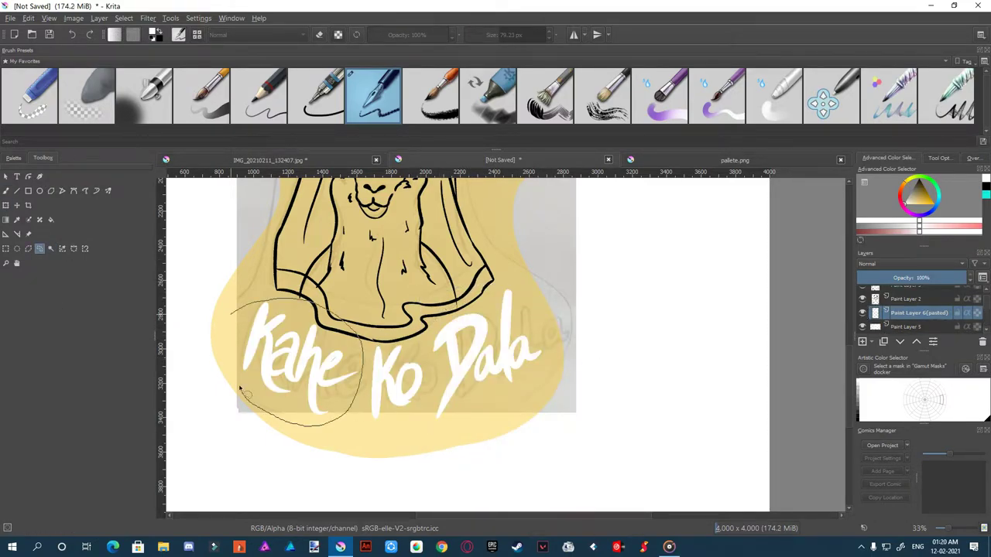
Re-transform the Kahe and Ko lettering into final position and apply both
{"action": "left_click_drag", "start_coordinate": [243, 395], "coordinate": [231, 312]}
{"action": "key", "text": "ctrl+t"}
{"action": "right_click", "coordinate": [305, 343]}
{"action": "left_click", "coordinate": [333, 465]}
{"action": "key", "text": "ctrl+t"}
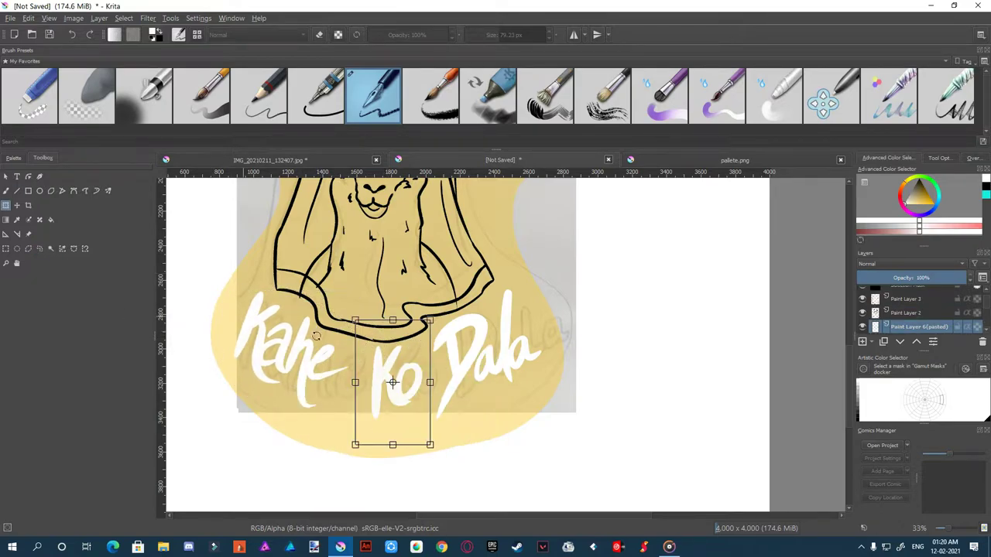
{"action": "right_click", "coordinate": [341, 319]}
{"action": "left_click", "coordinate": [364, 465]}
{"action": "key", "text": "minus"}
{"action": "key", "text": "minus"}
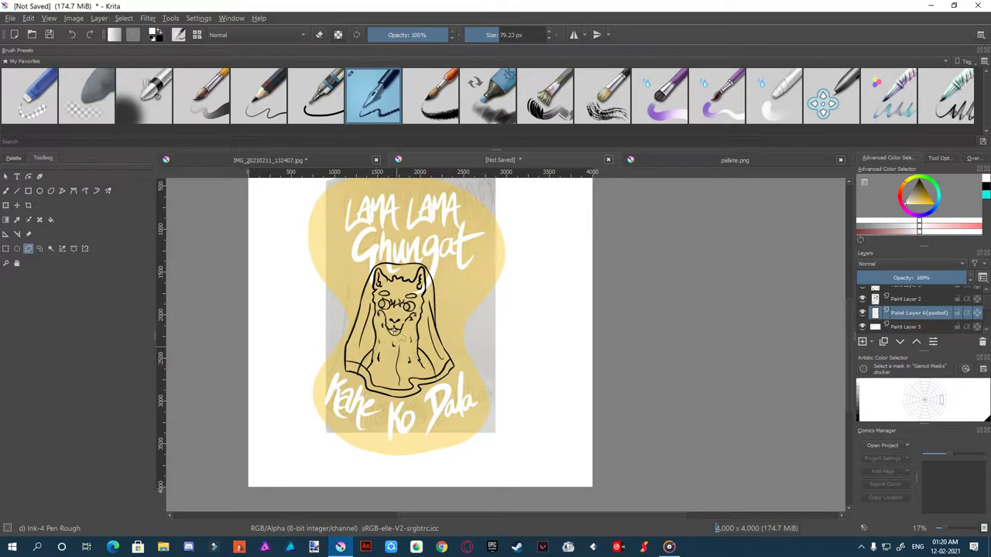
{"action": "key", "text": "b"}
{"action": "scroll", "coordinate": [906, 309], "scroll_direction": "down", "scroll_amount": 2}
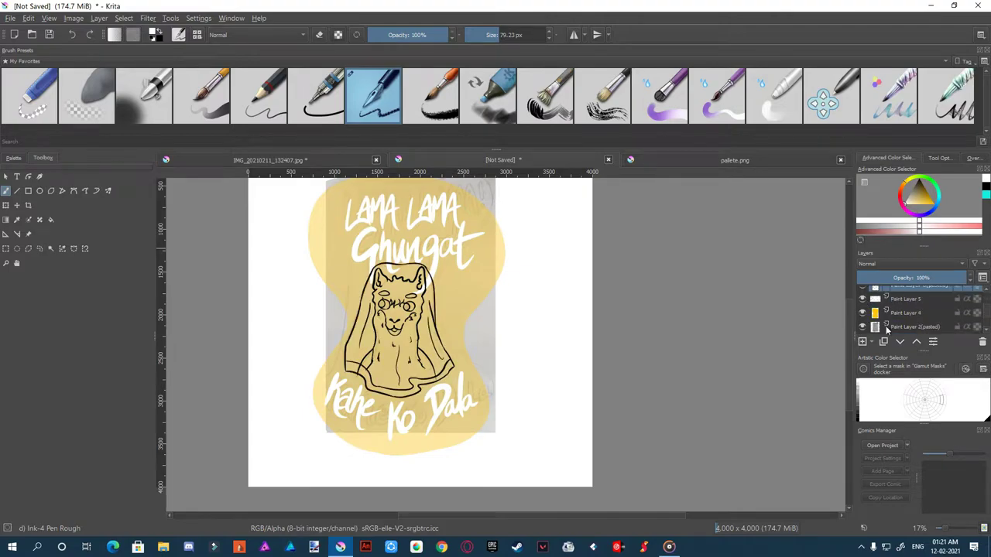
On the shadow layer, paint black shadows beside the L and A letters of LAMA
{"action": "left_click", "coordinate": [879, 300]}
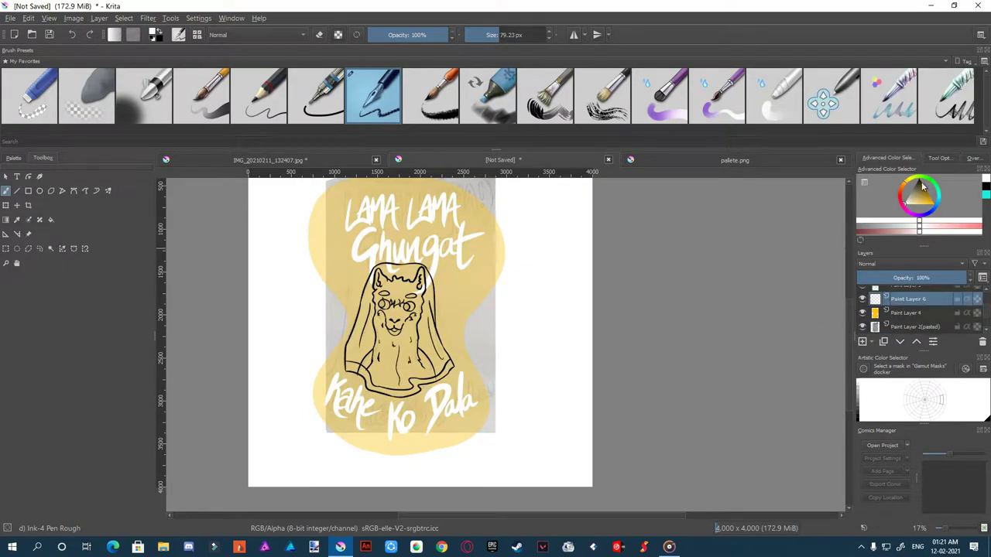
{"action": "key", "text": "d"}
{"action": "scroll", "coordinate": [329, 190], "scroll_direction": "up", "scroll_amount": 4}
{"action": "mouse_move", "coordinate": [418, 230]}
{"action": "left_mouse_down"}
{"action": "mouse_move", "coordinate": [420, 338]}
{"action": "mouse_move", "coordinate": [494, 333]}
{"action": "left_mouse_up"}
{"action": "left_click_drag", "start_coordinate": [476, 237], "coordinate": [456, 303]}
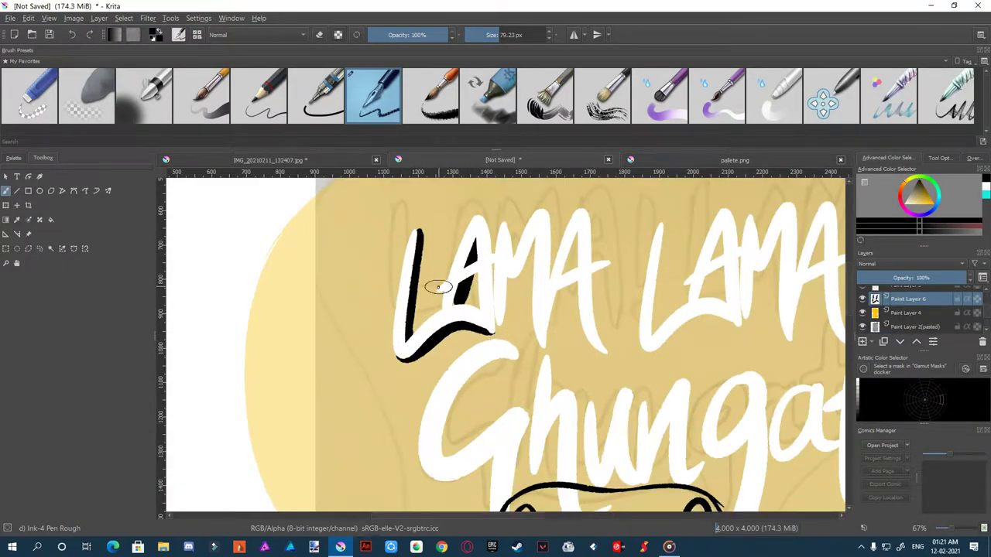
{"action": "left_click_drag", "start_coordinate": [559, 211], "coordinate": [604, 344]}
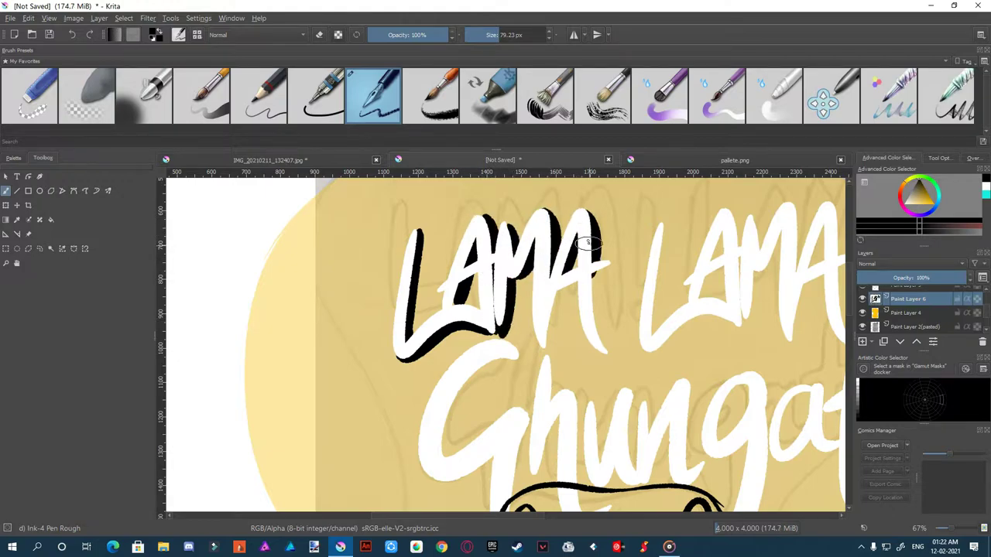
{"action": "left_click_drag", "start_coordinate": [545, 287], "coordinate": [551, 344]}
{"action": "scroll", "coordinate": [450, 185], "scroll_direction": "down", "scroll_amount": 3}
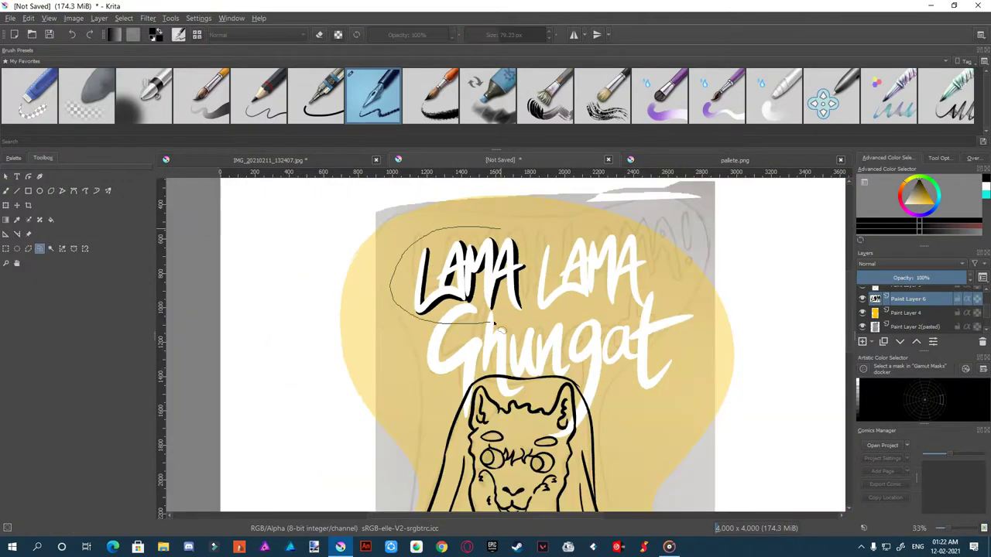
Copy the black LAMA shading, paste it as a new layer, and move it under the second LAMA
{"action": "key", "text": "ctrl+c"}
{"action": "key", "text": "ctrl+v"}
{"action": "key", "text": "ctrl+t"}
{"action": "left_click_drag", "start_coordinate": [542, 267], "coordinate": [571, 266]}
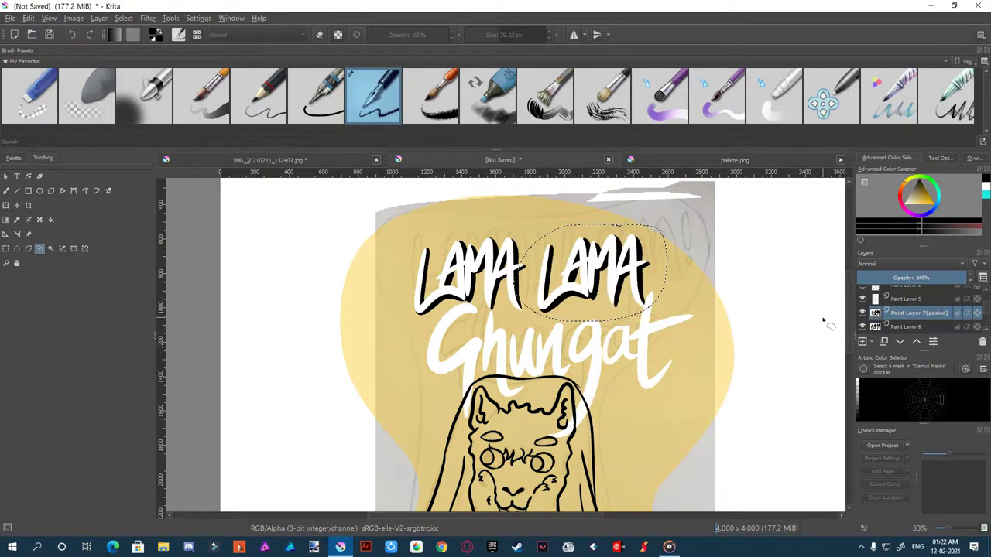
{"action": "left_click", "coordinate": [40, 248]}
{"action": "key", "text": "b"}
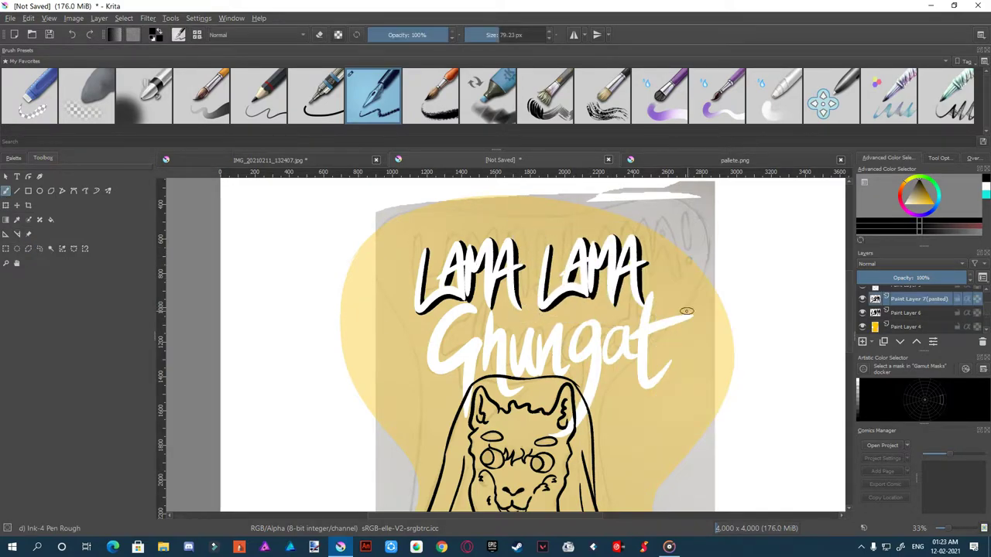
{"action": "right_click", "coordinate": [914, 299]}
{"action": "left_click", "coordinate": [847, 161]}
{"action": "scroll", "coordinate": [447, 268], "scroll_direction": "down", "scroll_amount": 1}
{"action": "scroll", "coordinate": [447, 267], "scroll_direction": "up", "scroll_amount": 1}
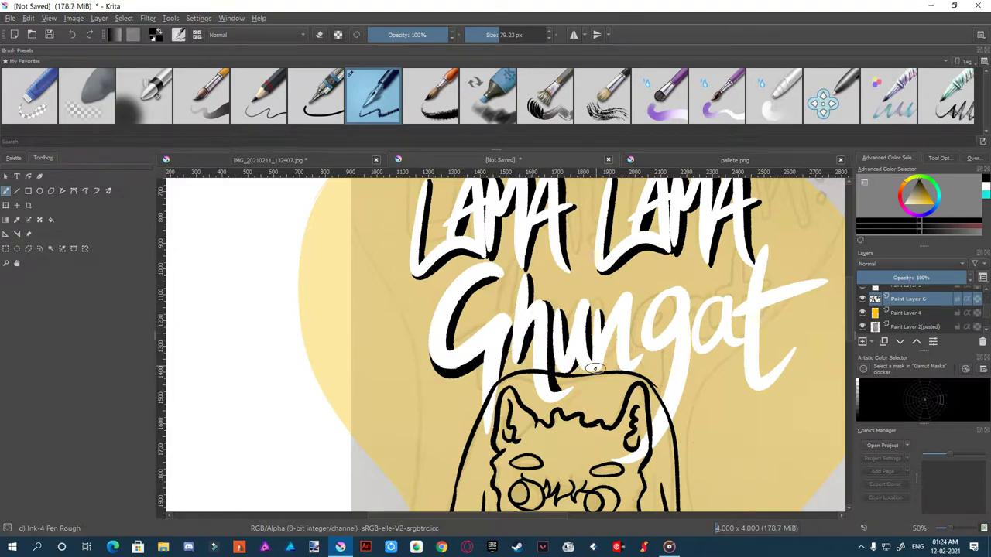
Add black shadows beside the n and g of Ghungat
{"action": "left_click_drag", "start_coordinate": [639, 295], "coordinate": [634, 360]}
{"action": "left_click_drag", "start_coordinate": [532, 324], "coordinate": [441, 312]}
{"action": "left_click_drag", "start_coordinate": [579, 314], "coordinate": [574, 389]}
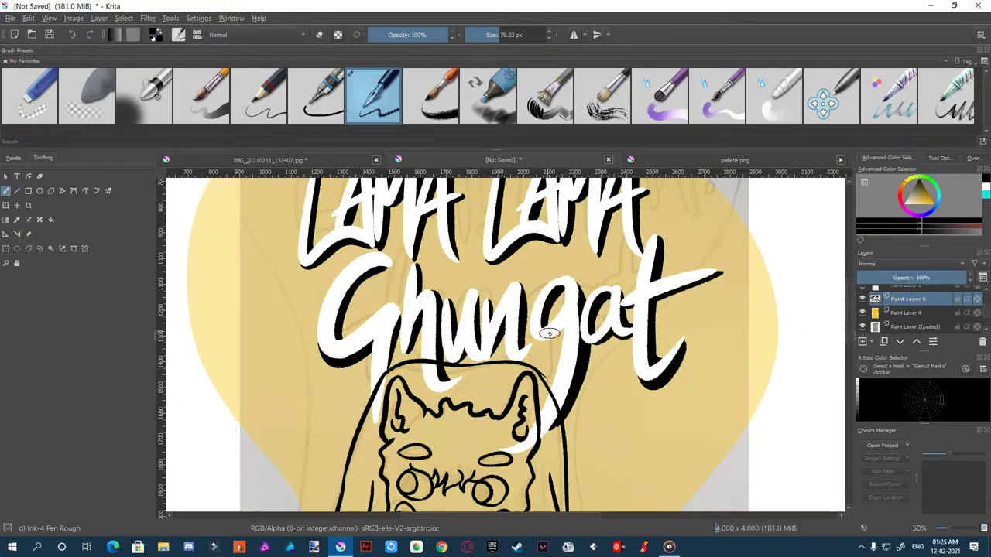
{"action": "scroll", "coordinate": [434, 387], "scroll_direction": "down", "scroll_amount": 4}
{"action": "scroll", "coordinate": [426, 314], "scroll_direction": "up", "scroll_amount": 4}
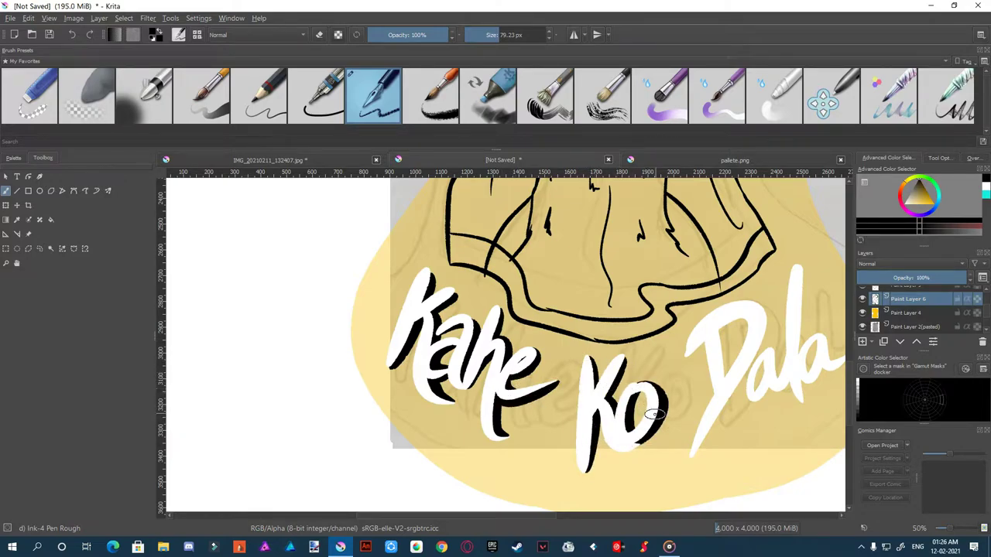
{"action": "scroll", "coordinate": [635, 456], "scroll_direction": "down", "scroll_amount": 2}
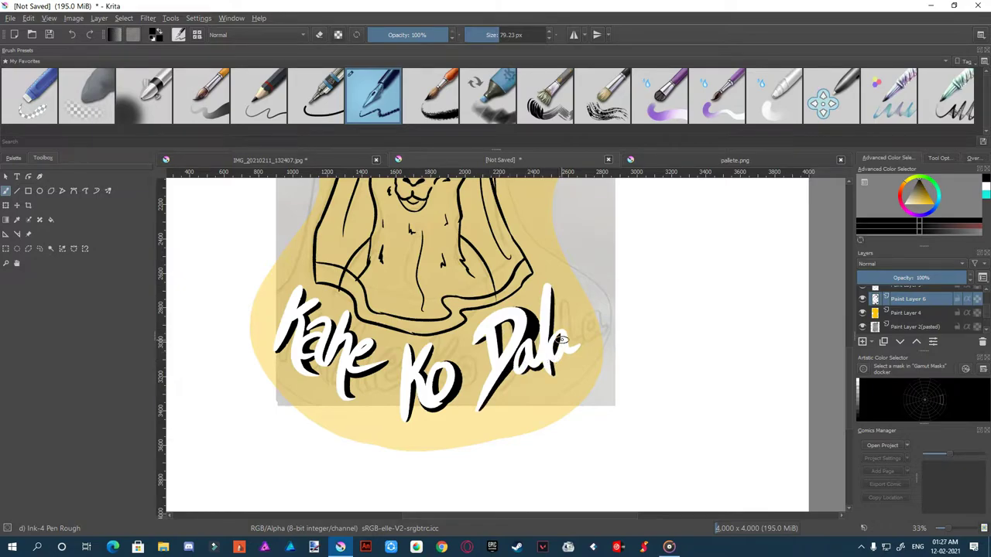
{"action": "scroll", "coordinate": [584, 351], "scroll_direction": "up", "scroll_amount": 3}
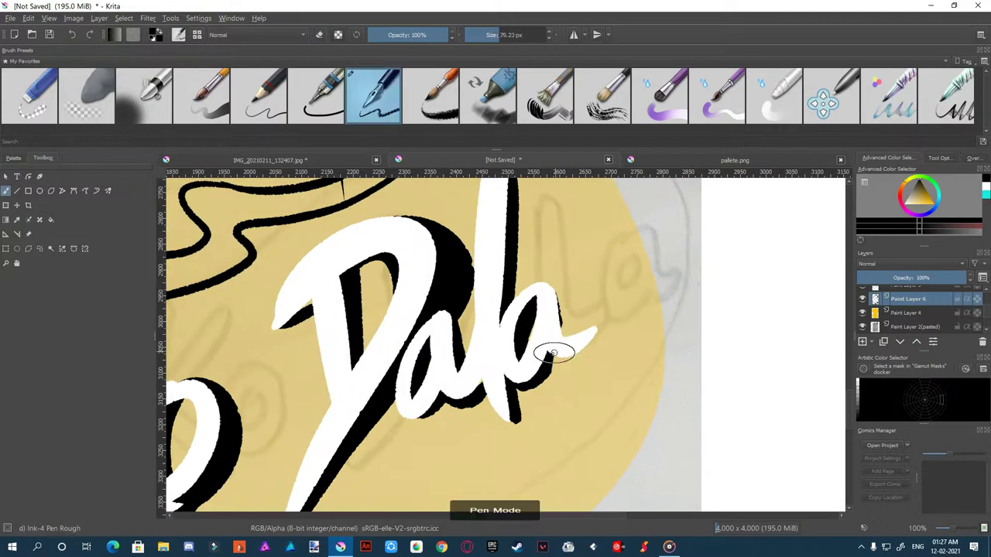
On Paint Layer 7, sample cream from the palette and paint the llama's forehead and face
{"action": "key", "text": "e"}
{"action": "key", "text": "e"}
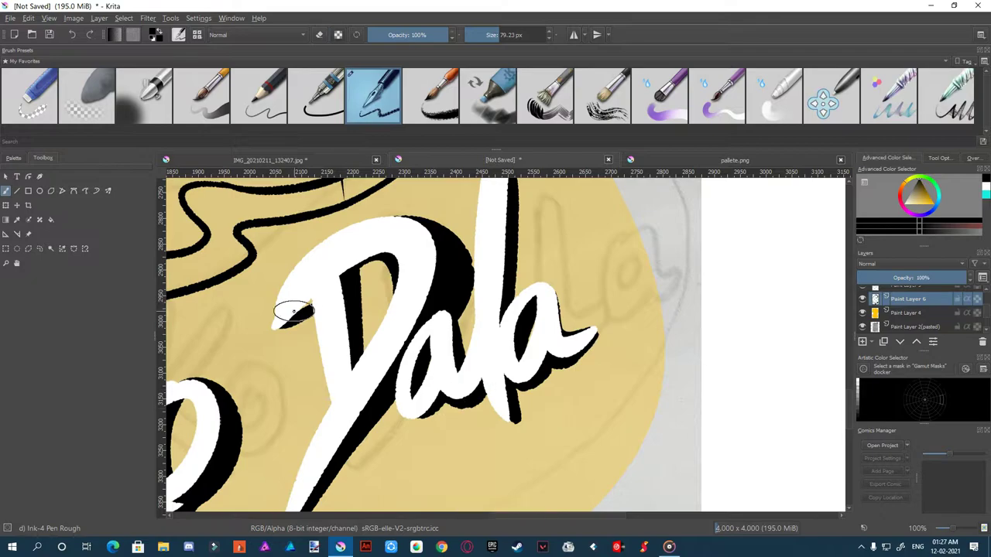
{"action": "key", "text": "2"}
{"action": "scroll", "coordinate": [906, 309], "scroll_direction": "down", "scroll_amount": 2}
{"action": "left_click", "coordinate": [885, 321]}
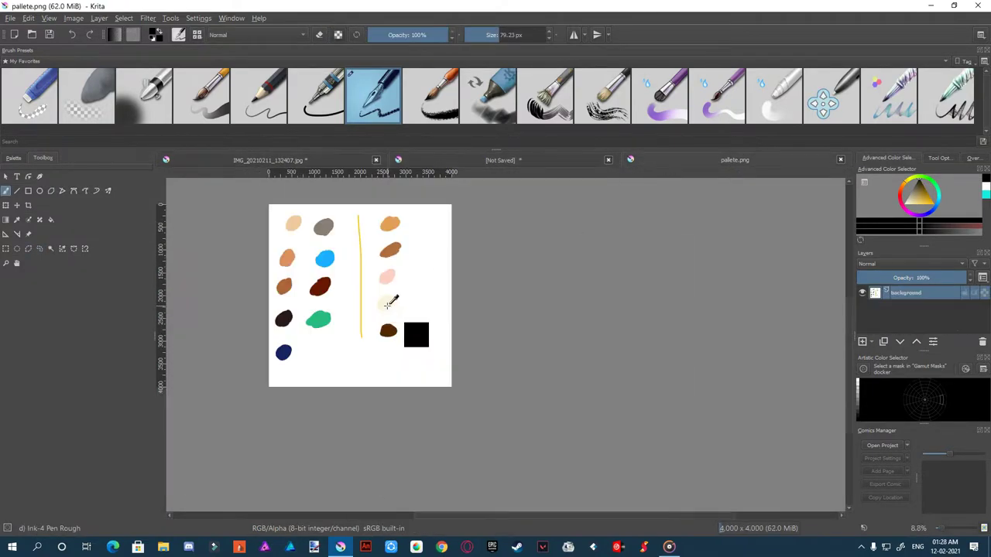
{"action": "key", "text": "3"}
{"action": "key", "text": "1"}
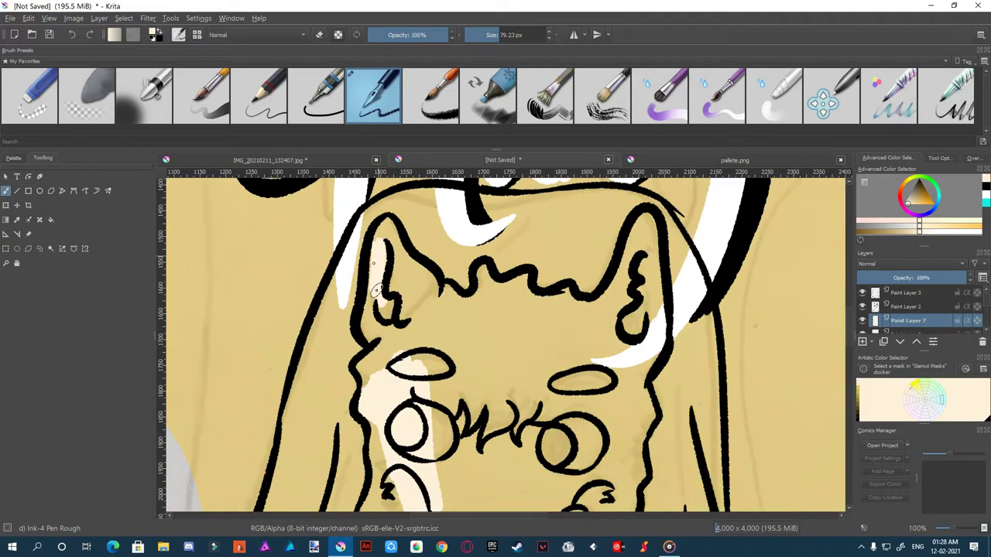
{"action": "mouse_move", "coordinate": [387, 240]}
{"action": "left_mouse_down"}
{"action": "mouse_move", "coordinate": [426, 310]}
{"action": "mouse_move", "coordinate": [420, 332]}
{"action": "mouse_move", "coordinate": [515, 286]}
{"action": "mouse_move", "coordinate": [542, 343]}
{"action": "mouse_move", "coordinate": [596, 387]}
{"action": "mouse_move", "coordinate": [646, 266]}
{"action": "mouse_move", "coordinate": [463, 398]}
{"action": "left_mouse_up"}
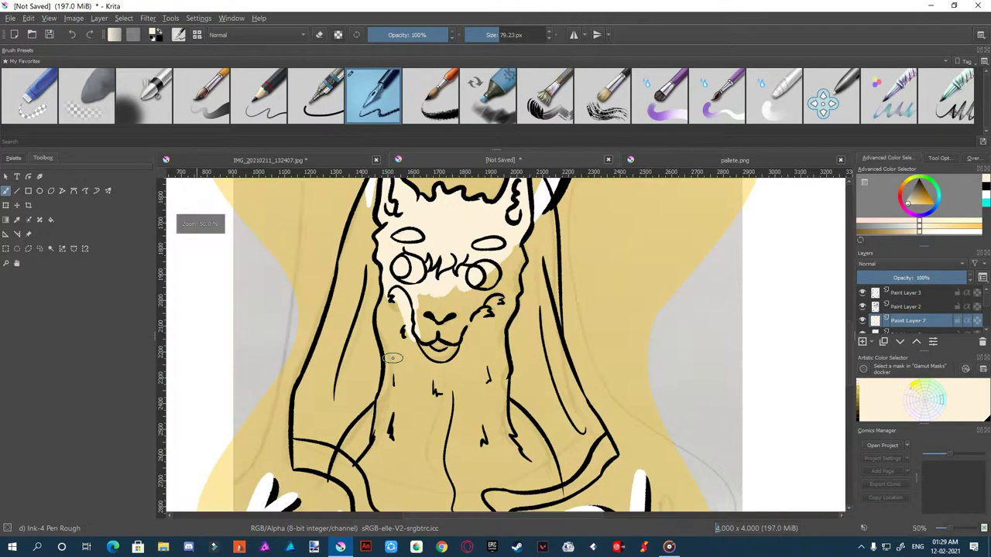
Extend the cream paint down the llama's neck, redoing the lower-left neck strokes
{"action": "key", "text": "minus"}
{"action": "mouse_move", "coordinate": [431, 302]}
{"action": "left_mouse_down"}
{"action": "mouse_move", "coordinate": [402, 403]}
{"action": "mouse_move", "coordinate": [509, 240]}
{"action": "left_mouse_up"}
{"action": "left_click_drag", "start_coordinate": [496, 298], "coordinate": [403, 465]}
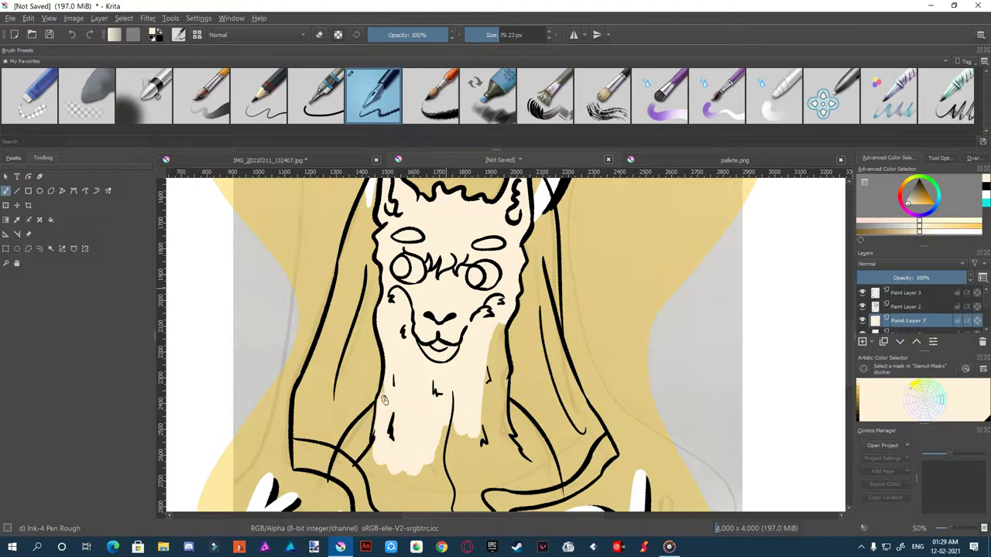
{"action": "left_click_drag", "start_coordinate": [495, 333], "coordinate": [464, 465]}
{"action": "scroll", "coordinate": [419, 345], "scroll_direction": "up", "scroll_amount": 1}
{"action": "mouse_move", "coordinate": [403, 379]}
{"action": "left_mouse_down"}
{"action": "mouse_move", "coordinate": [419, 346]}
{"action": "mouse_move", "coordinate": [450, 449]}
{"action": "mouse_move", "coordinate": [547, 466]}
{"action": "mouse_move", "coordinate": [580, 398]}
{"action": "mouse_move", "coordinate": [657, 423]}
{"action": "left_mouse_up"}
{"action": "key", "text": "ctrl+z"}
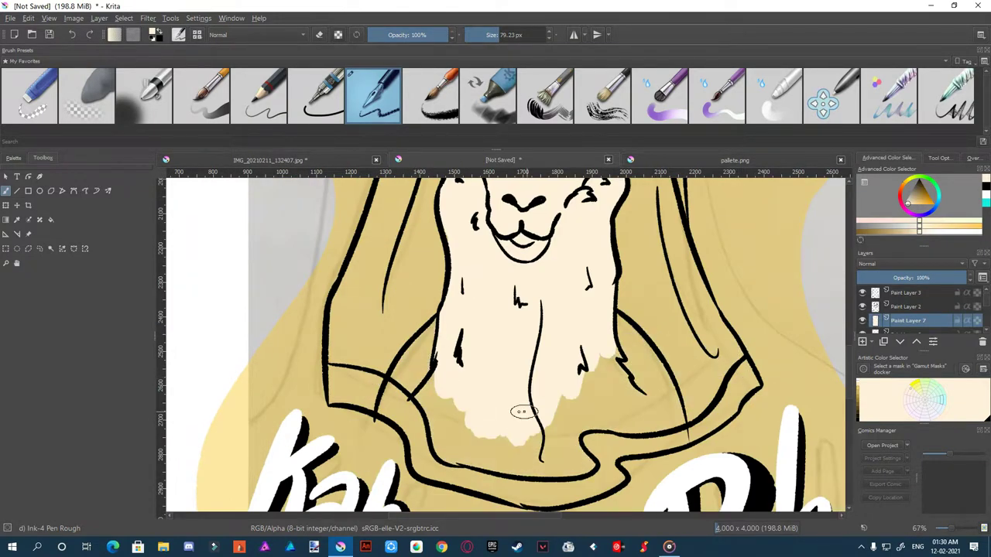
{"action": "mouse_move", "coordinate": [433, 410]}
{"action": "left_mouse_down"}
{"action": "mouse_move", "coordinate": [411, 340]}
{"action": "mouse_move", "coordinate": [440, 435]}
{"action": "mouse_move", "coordinate": [491, 462]}
{"action": "mouse_move", "coordinate": [646, 376]}
{"action": "mouse_move", "coordinate": [566, 439]}
{"action": "mouse_move", "coordinate": [714, 348]}
{"action": "mouse_move", "coordinate": [697, 418]}
{"action": "left_mouse_up"}
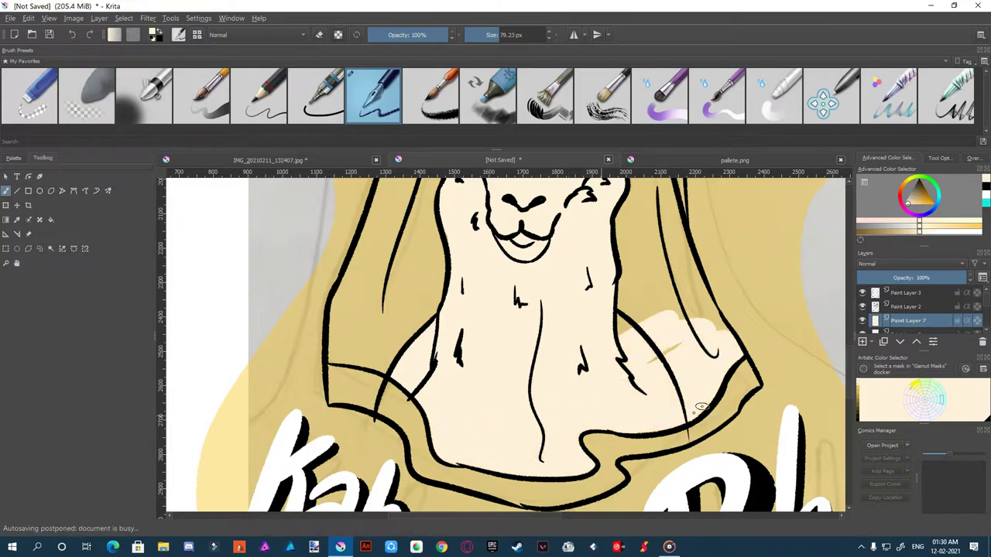
{"action": "key", "text": "2"}
{"action": "scroll", "coordinate": [623, 370], "scroll_direction": "up", "scroll_amount": 5}
{"action": "scroll", "coordinate": [624, 369], "scroll_direction": "up", "scroll_amount": 1}
Erase the stray cream patches right of the llama's neck
{"action": "key", "text": "e"}
{"action": "left_click_drag", "start_coordinate": [604, 344], "coordinate": [610, 359]}
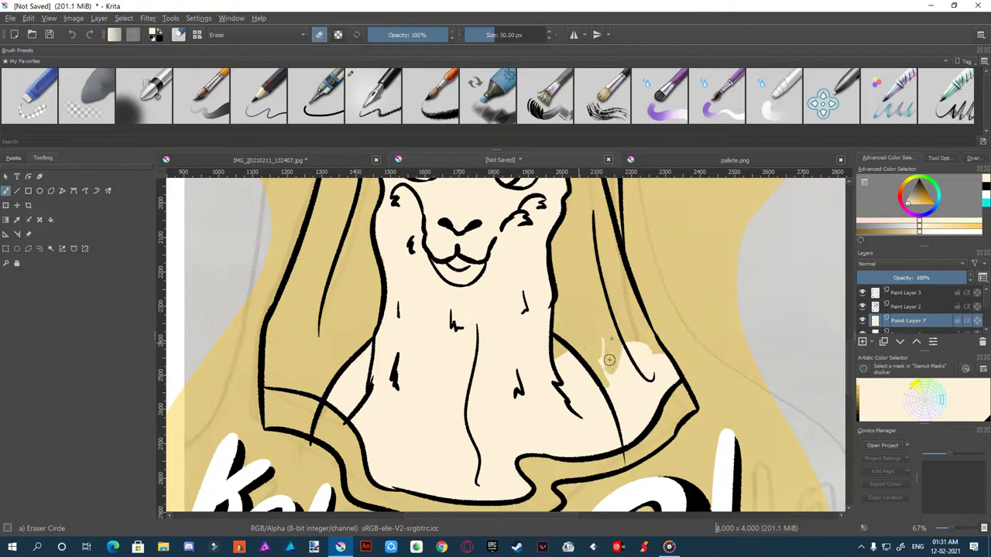
{"action": "left_click_drag", "start_coordinate": [639, 425], "coordinate": [658, 364]}
{"action": "scroll", "coordinate": [365, 376], "scroll_direction": "up", "scroll_amount": 1}
{"action": "key", "text": "Page_Up"}
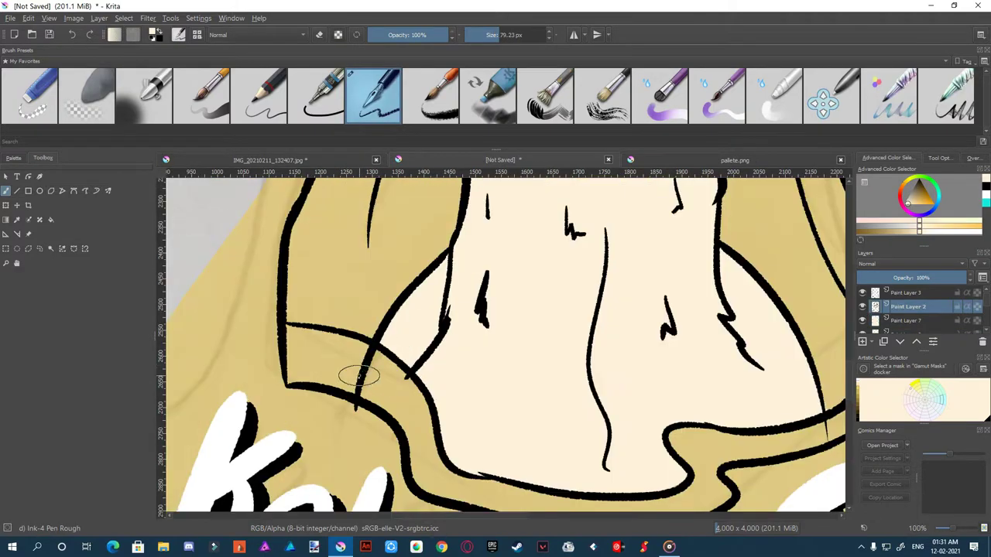
Make Paint Layer 2 active with the Eraser Circle brush
{"action": "left_click", "coordinate": [898, 293]}
{"action": "scroll", "coordinate": [627, 304], "scroll_direction": "down", "scroll_amount": 2}
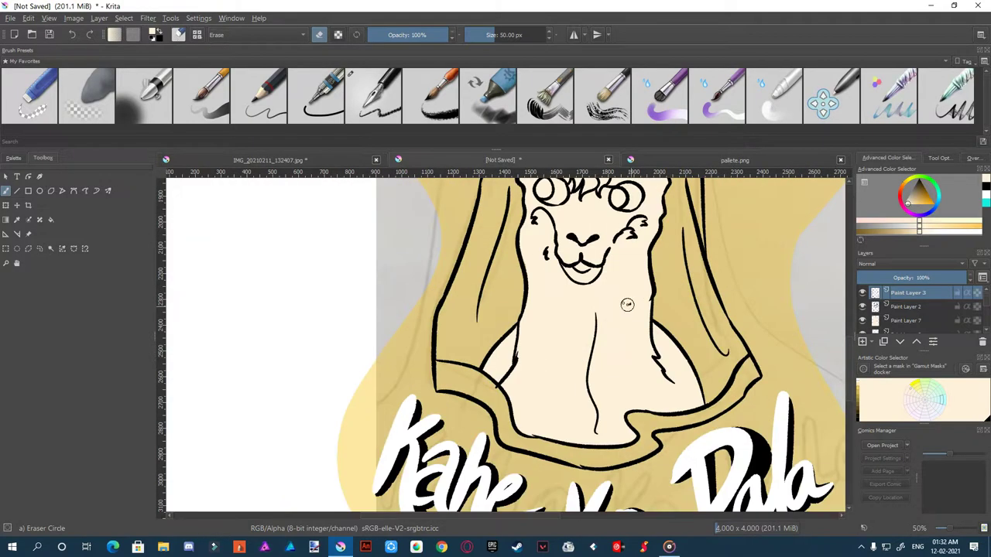
{"action": "left_click", "coordinate": [896, 308]}
{"action": "scroll", "coordinate": [504, 361], "scroll_direction": "up", "scroll_amount": 2}
{"action": "key", "text": "e"}
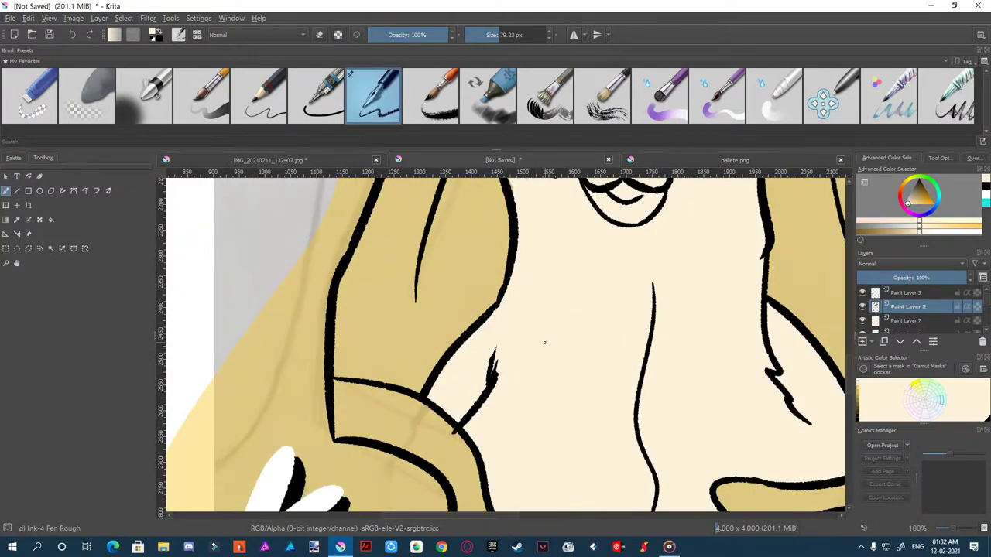
{"action": "key", "text": "e"}
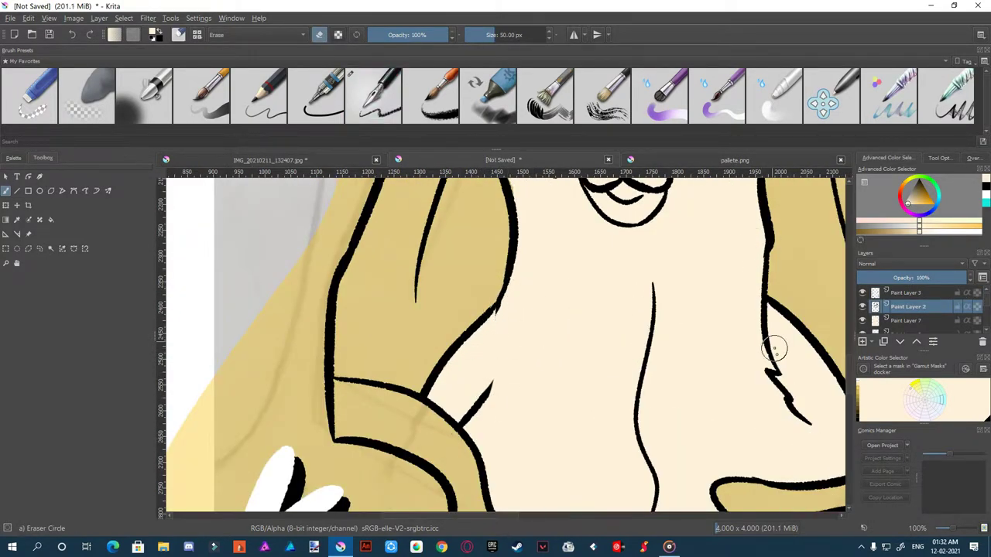
{"action": "scroll", "coordinate": [812, 376], "scroll_direction": "down", "scroll_amount": 3}
{"action": "scroll", "coordinate": [606, 317], "scroll_direction": "up", "scroll_amount": 5}
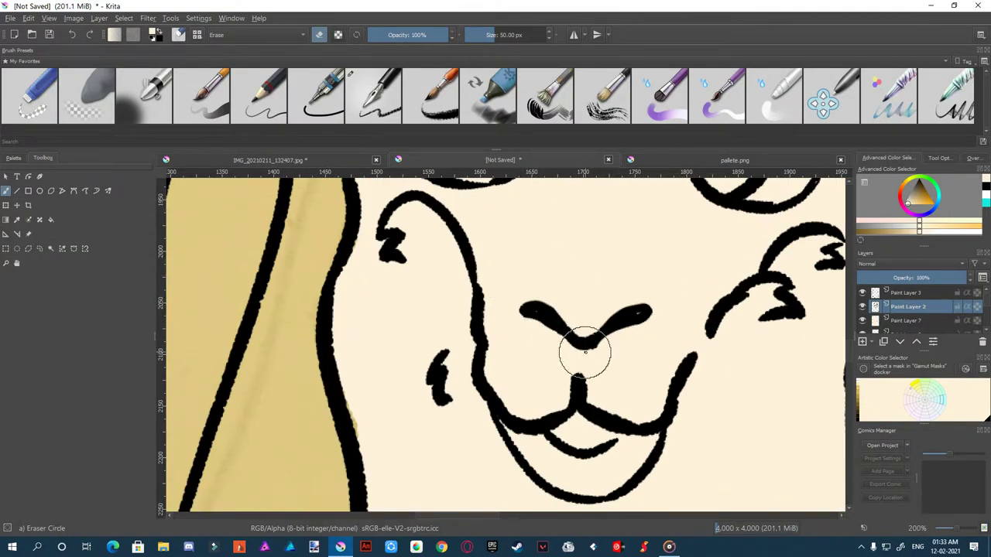
Trim the ear, cheek, under-nose and chin outlines thinner and smoother
{"action": "left_click_drag", "start_coordinate": [401, 250], "coordinate": [354, 222]}
{"action": "left_click_drag", "start_coordinate": [432, 370], "coordinate": [436, 379]}
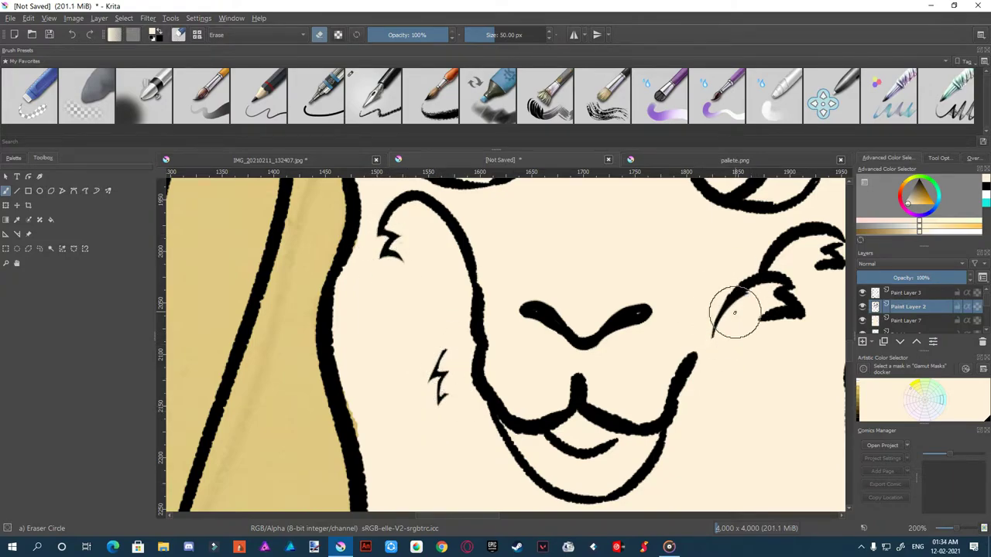
{"action": "left_click_drag", "start_coordinate": [708, 343], "coordinate": [776, 275]}
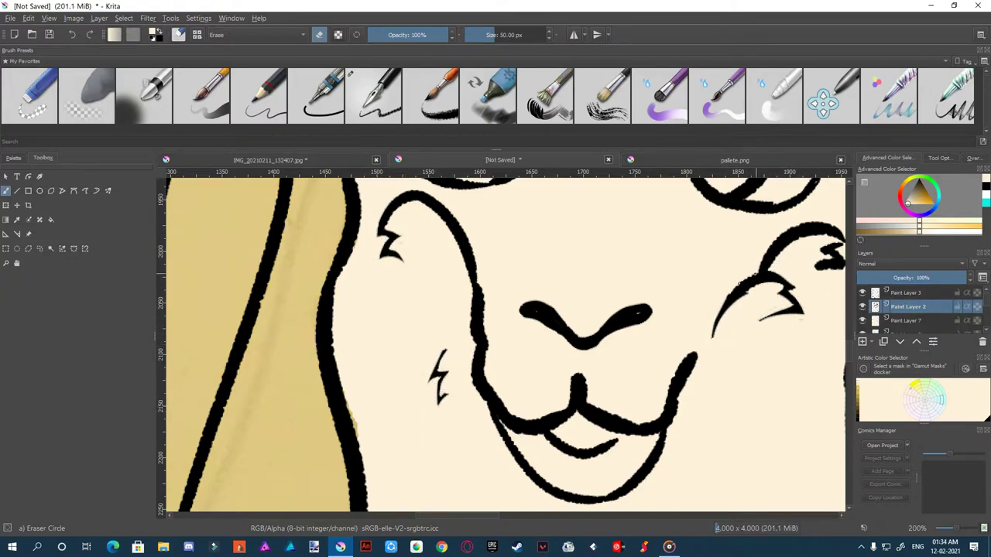
{"action": "left_click_drag", "start_coordinate": [488, 349], "coordinate": [465, 354]}
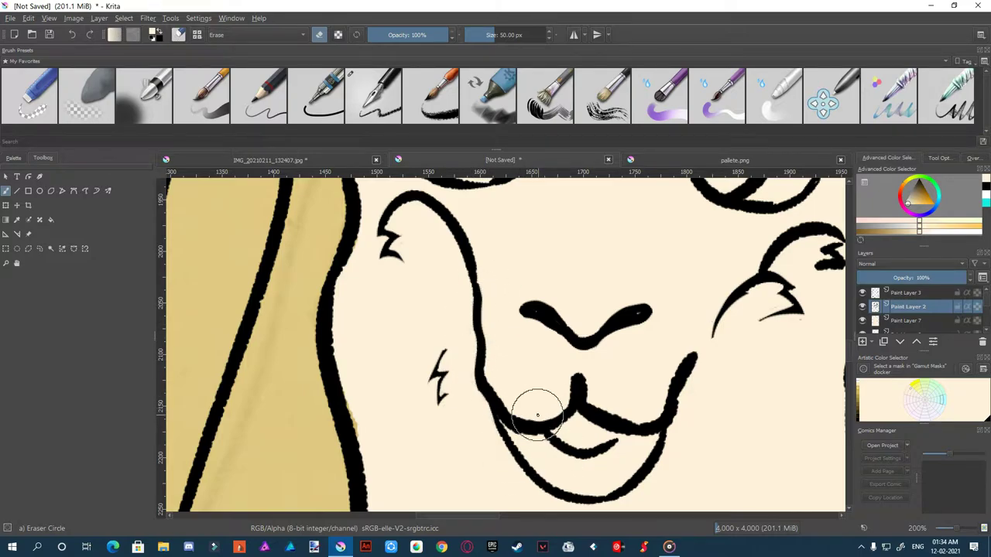
{"action": "left_click_drag", "start_coordinate": [575, 375], "coordinate": [583, 378]}
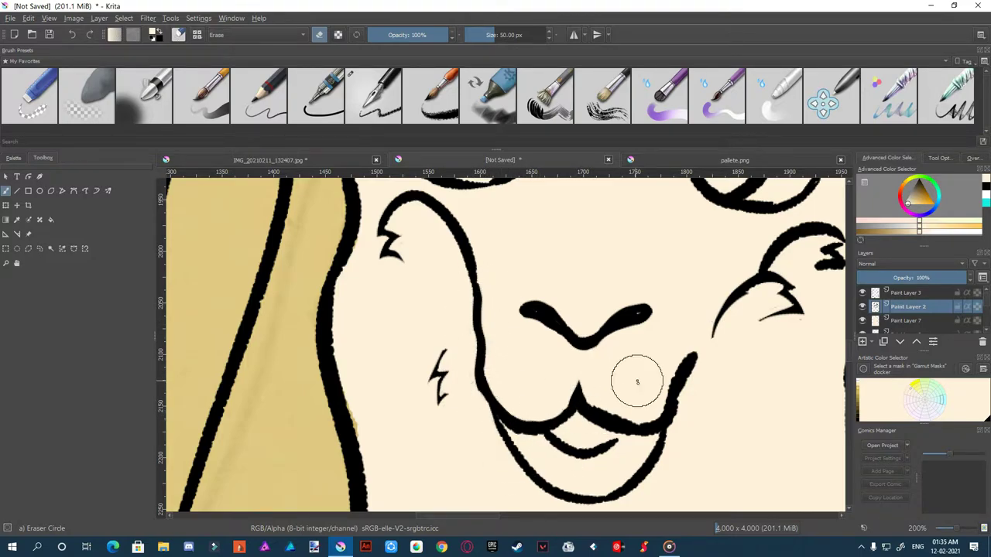
{"action": "left_click_drag", "start_coordinate": [695, 353], "coordinate": [685, 381]}
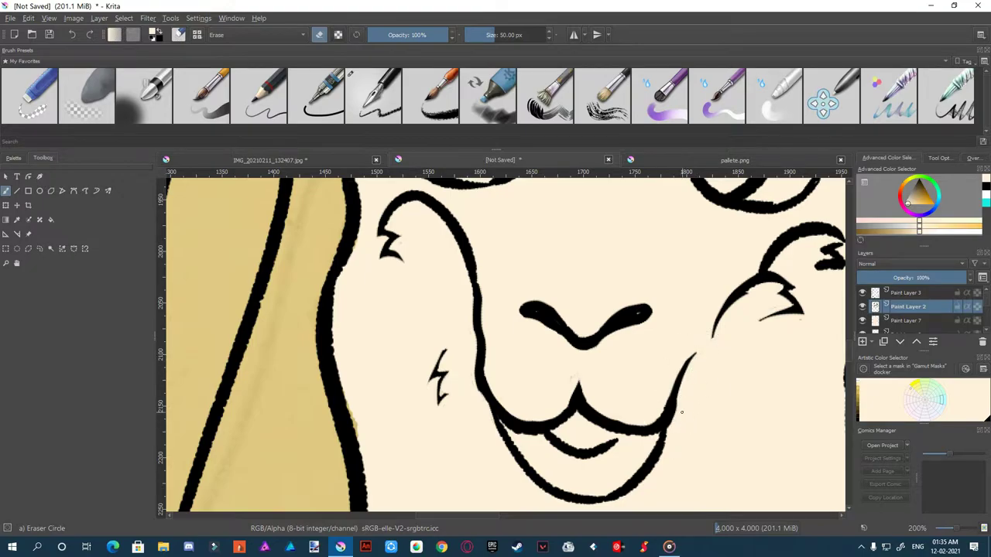
{"action": "scroll", "coordinate": [681, 412], "scroll_direction": "down", "scroll_amount": 3}
Thin the top and right outlines of the llama's eye
{"action": "scroll", "coordinate": [449, 215], "scroll_direction": "up", "scroll_amount": 5}
{"action": "left_click_drag", "start_coordinate": [617, 224], "coordinate": [531, 221]}
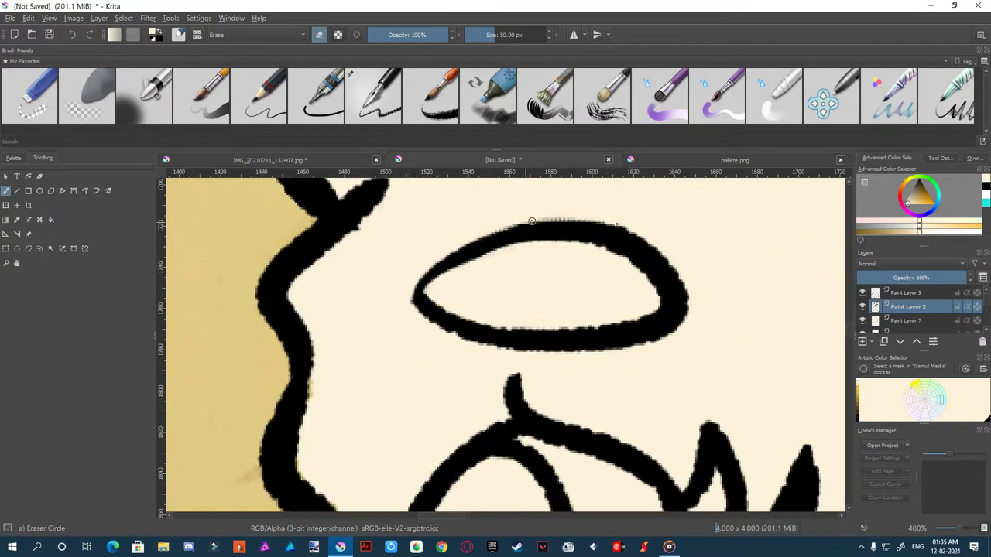
{"action": "scroll", "coordinate": [498, 280], "scroll_direction": "down", "scroll_amount": 2}
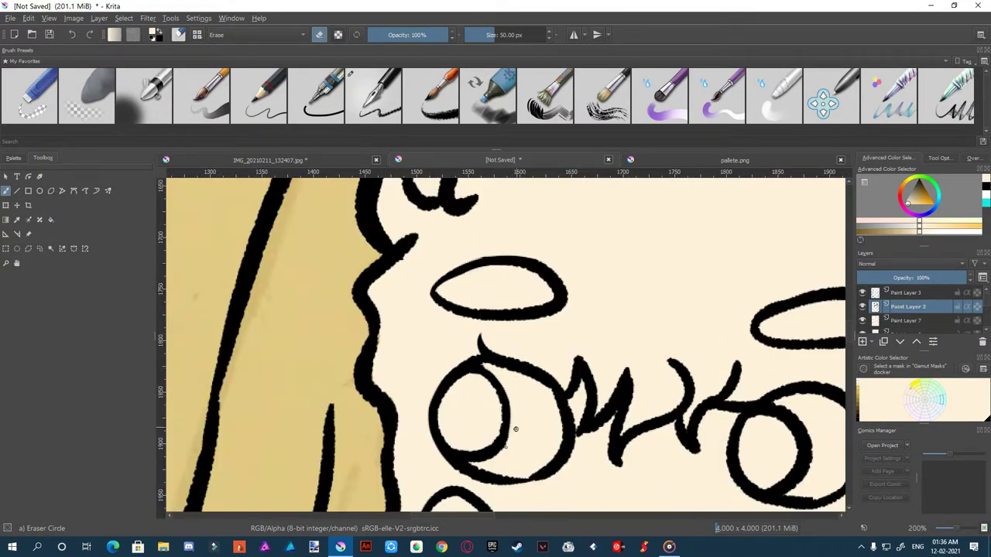
{"action": "left_click_drag", "start_coordinate": [561, 429], "coordinate": [537, 470]}
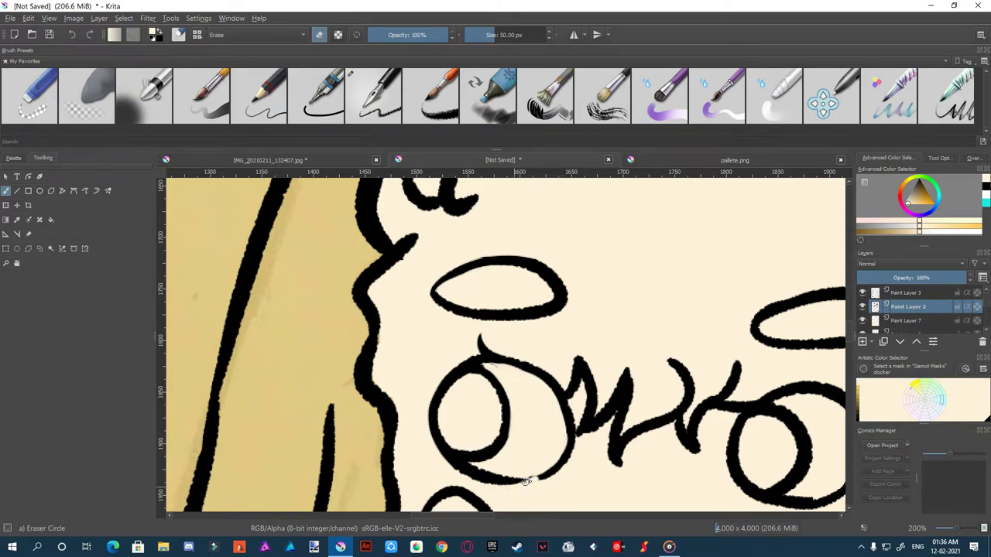
{"action": "key", "text": "e"}
Erase the thick inner parts of the M-shaped stroke
{"action": "scroll", "coordinate": [482, 343], "scroll_direction": "up", "scroll_amount": 2}
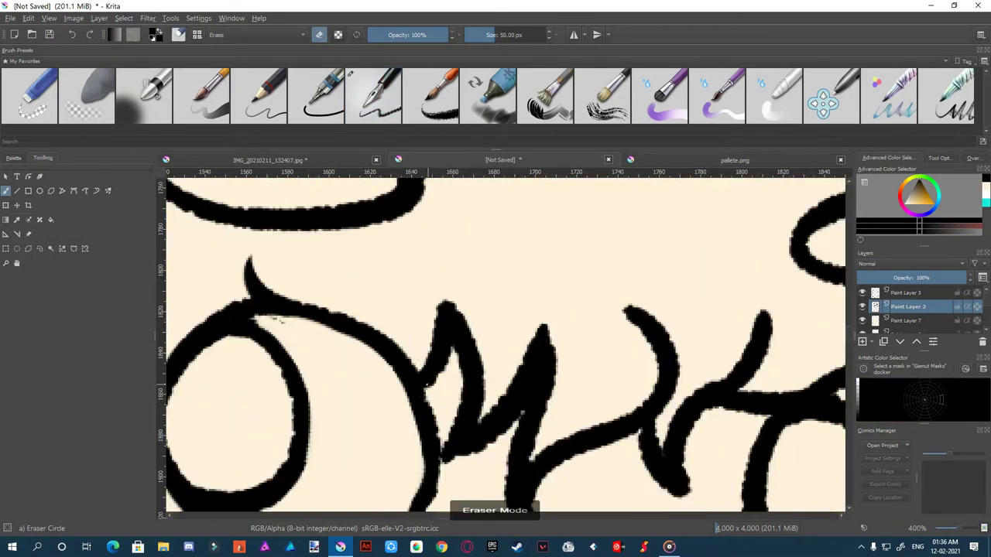
{"action": "mouse_move", "coordinate": [437, 364]}
{"action": "left_mouse_down"}
{"action": "mouse_move", "coordinate": [443, 299]}
{"action": "mouse_move", "coordinate": [475, 376]}
{"action": "mouse_move", "coordinate": [527, 364]}
{"action": "mouse_move", "coordinate": [460, 453]}
{"action": "mouse_move", "coordinate": [527, 409]}
{"action": "left_mouse_up"}
{"action": "scroll", "coordinate": [527, 409], "scroll_direction": "down", "scroll_amount": 3}
{"action": "scroll", "coordinate": [542, 426], "scroll_direction": "up", "scroll_amount": 3}
{"action": "mouse_move", "coordinate": [464, 371]}
{"action": "left_mouse_down"}
{"action": "mouse_move", "coordinate": [523, 218]}
{"action": "mouse_move", "coordinate": [519, 292]}
{"action": "mouse_move", "coordinate": [542, 214]}
{"action": "mouse_move", "coordinate": [542, 353]}
{"action": "mouse_move", "coordinate": [581, 333]}
{"action": "mouse_move", "coordinate": [668, 222]}
{"action": "mouse_move", "coordinate": [643, 314]}
{"action": "left_mouse_up"}
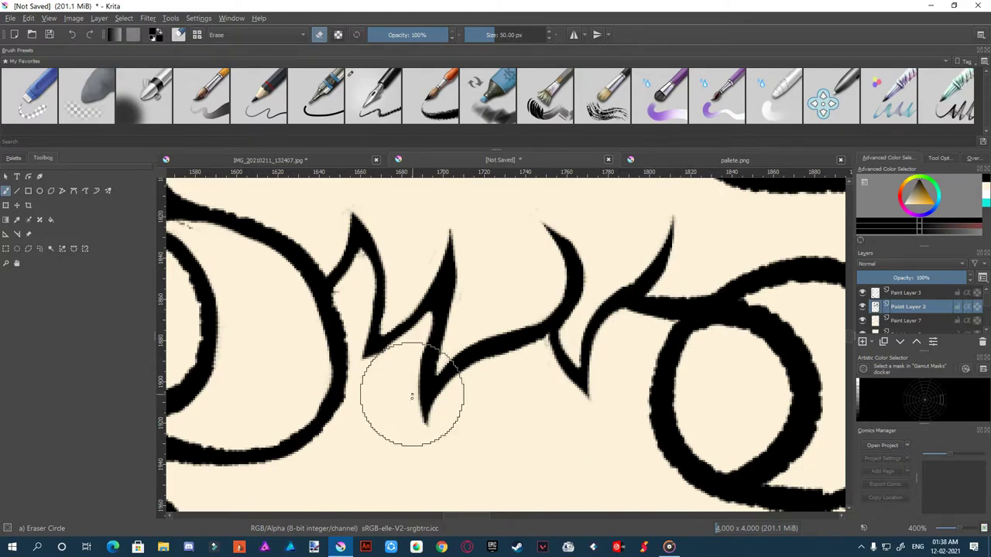
{"action": "scroll", "coordinate": [412, 397], "scroll_direction": "down", "scroll_amount": 3}
{"action": "scroll", "coordinate": [472, 286], "scroll_direction": "up", "scroll_amount": 3}
Thin the edges of the inner and outer eye circles
{"action": "mouse_move", "coordinate": [509, 330]}
{"action": "left_mouse_down"}
{"action": "mouse_move", "coordinate": [403, 347]}
{"action": "mouse_move", "coordinate": [493, 419]}
{"action": "left_mouse_up"}
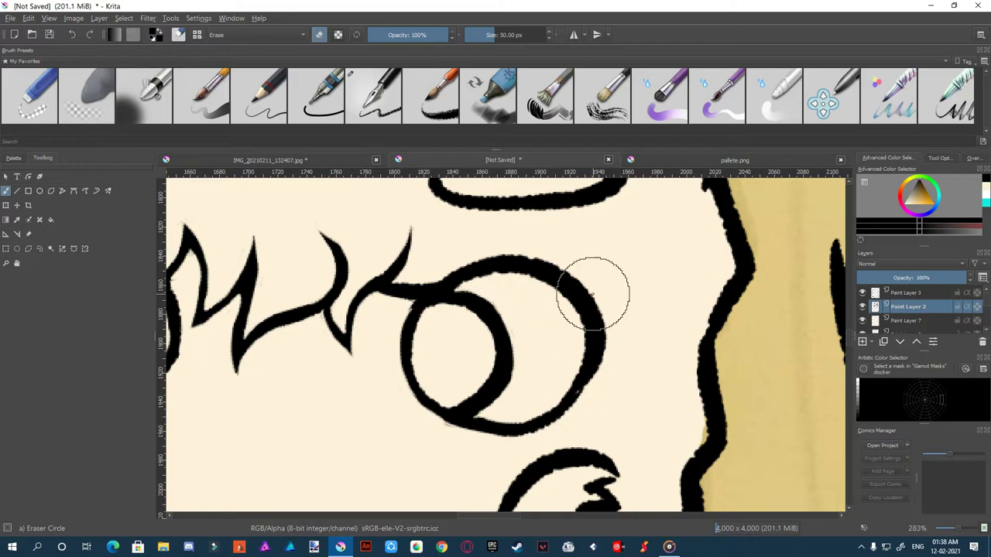
{"action": "left_click_drag", "start_coordinate": [587, 290], "coordinate": [511, 299]}
{"action": "left_click_drag", "start_coordinate": [435, 310], "coordinate": [410, 379]}
{"action": "left_click_drag", "start_coordinate": [465, 404], "coordinate": [496, 359]}
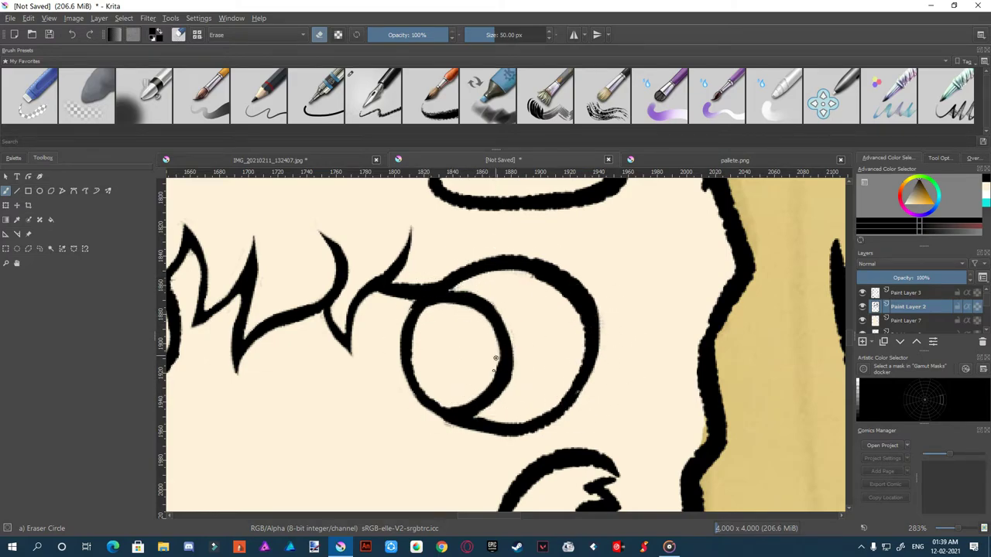
{"action": "left_click_drag", "start_coordinate": [520, 283], "coordinate": [594, 396]}
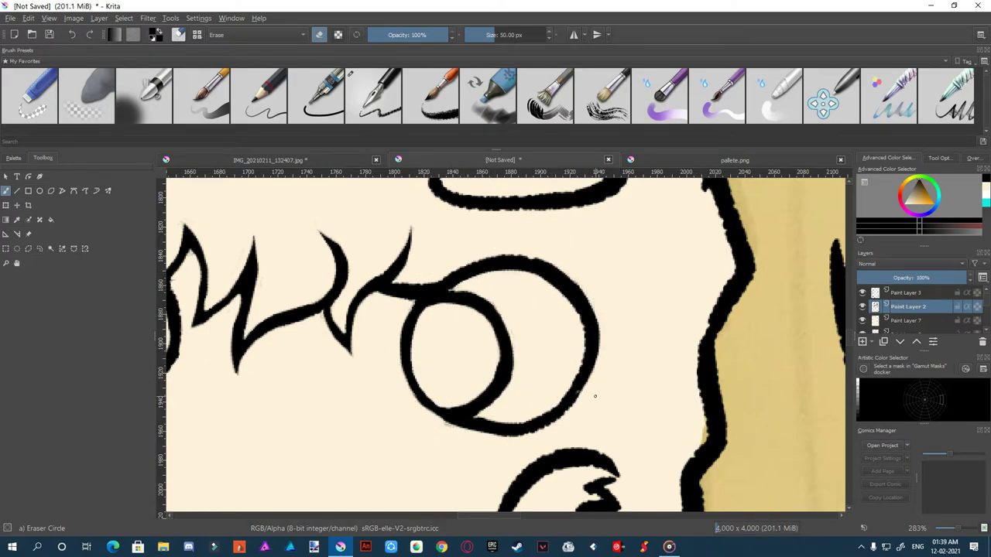
{"action": "scroll", "coordinate": [523, 395], "scroll_direction": "down", "scroll_amount": 6}
{"action": "scroll", "coordinate": [404, 273], "scroll_direction": "up", "scroll_amount": 6}
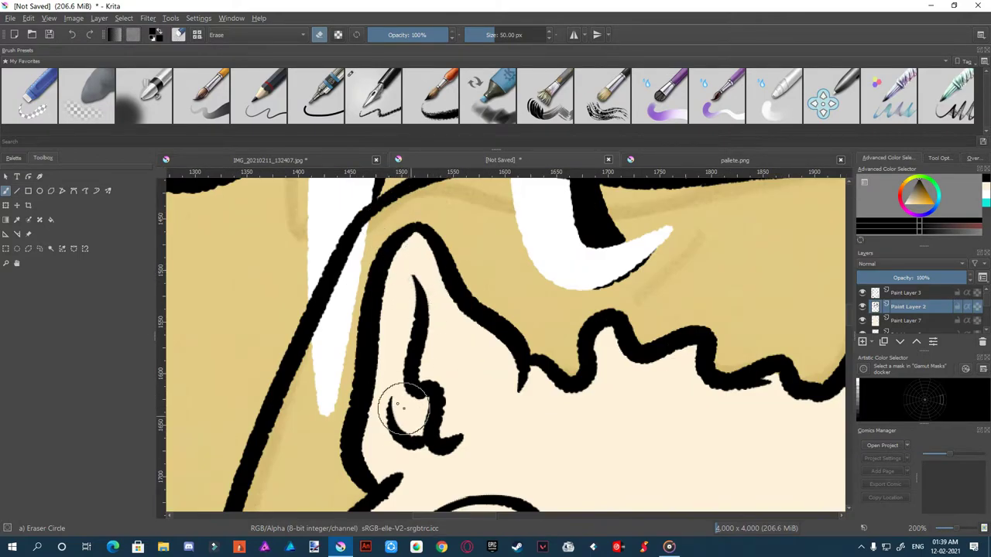
Trim the inner curls of both ears into slimmer shapes
{"action": "left_click_drag", "start_coordinate": [403, 410], "coordinate": [444, 455]}
{"action": "left_click_drag", "start_coordinate": [445, 419], "coordinate": [416, 394]}
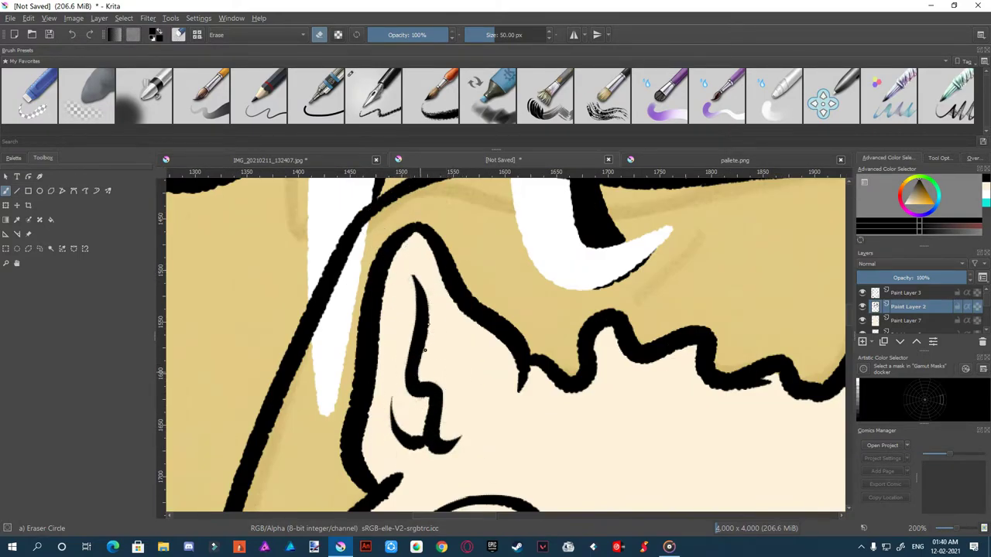
{"action": "scroll", "coordinate": [388, 320], "scroll_direction": "right", "scroll_amount": 5}
{"action": "mouse_move", "coordinate": [491, 309]}
{"action": "left_mouse_down"}
{"action": "mouse_move", "coordinate": [454, 309]}
{"action": "mouse_move", "coordinate": [448, 338]}
{"action": "left_mouse_up"}
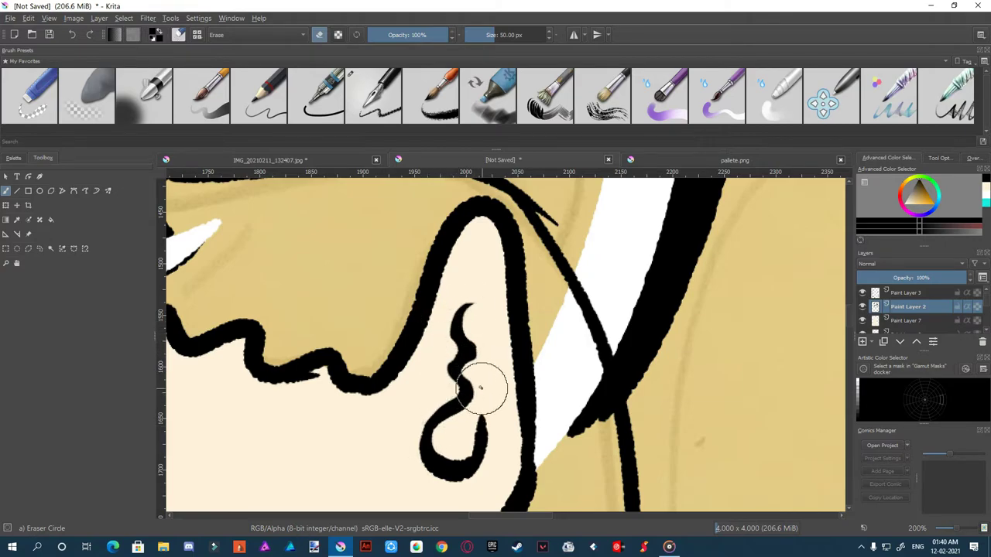
{"action": "scroll", "coordinate": [489, 431], "scroll_direction": "left", "scroll_amount": 3}
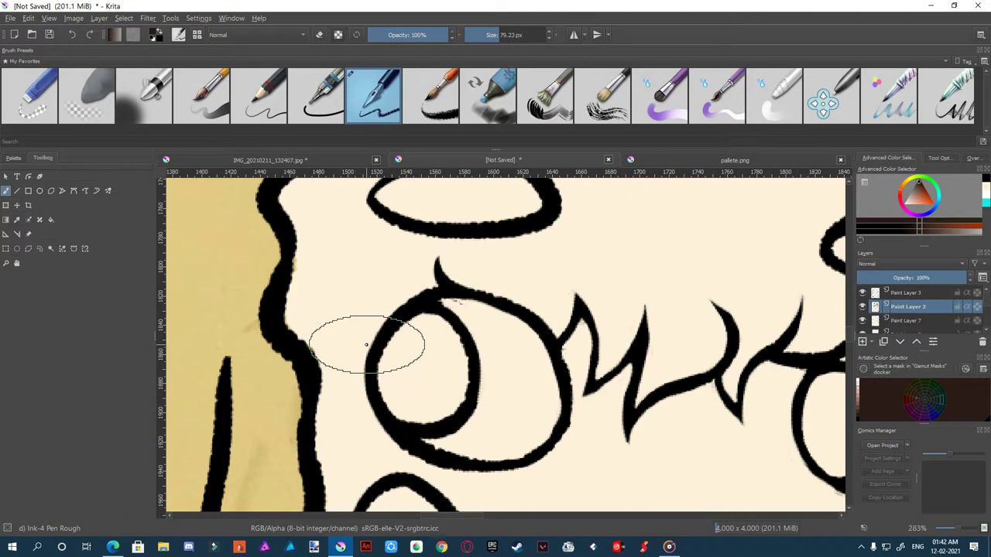
Fill both of the llama's pupils with dark brown
{"action": "mouse_move", "coordinate": [388, 333]}
{"action": "left_mouse_down"}
{"action": "mouse_move", "coordinate": [431, 334]}
{"action": "mouse_move", "coordinate": [433, 408]}
{"action": "left_mouse_up"}
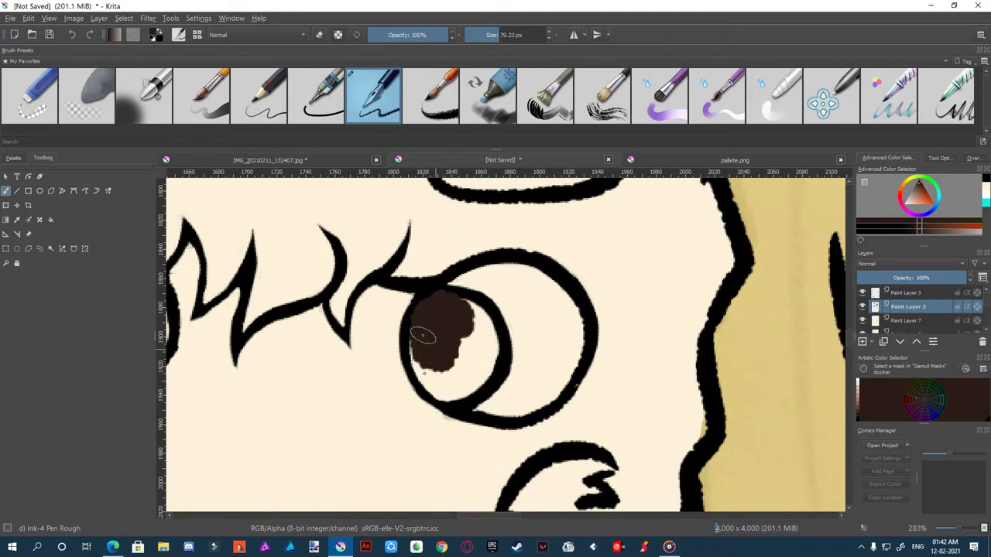
{"action": "left_click_drag", "start_coordinate": [476, 310], "coordinate": [482, 390]}
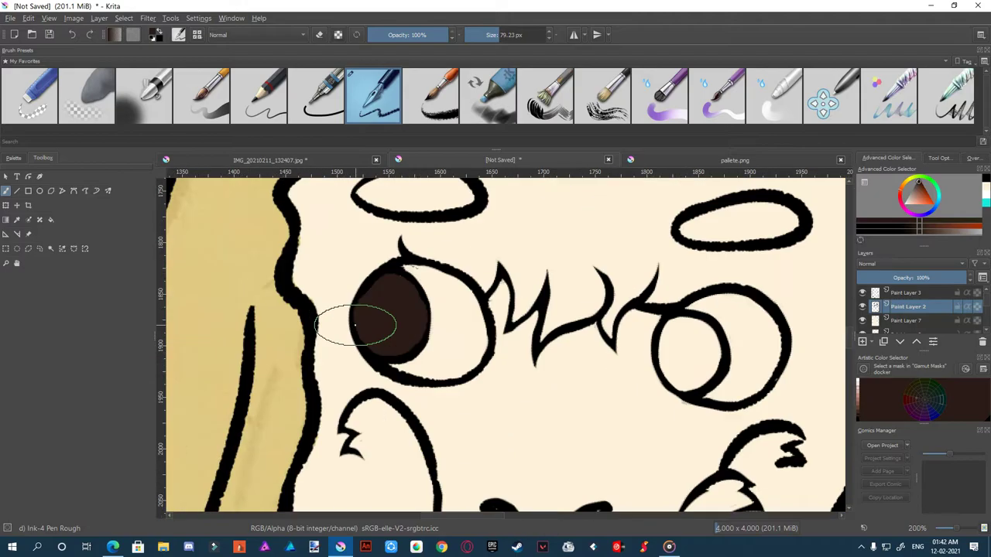
{"action": "left_click_drag", "start_coordinate": [564, 331], "coordinate": [594, 370]}
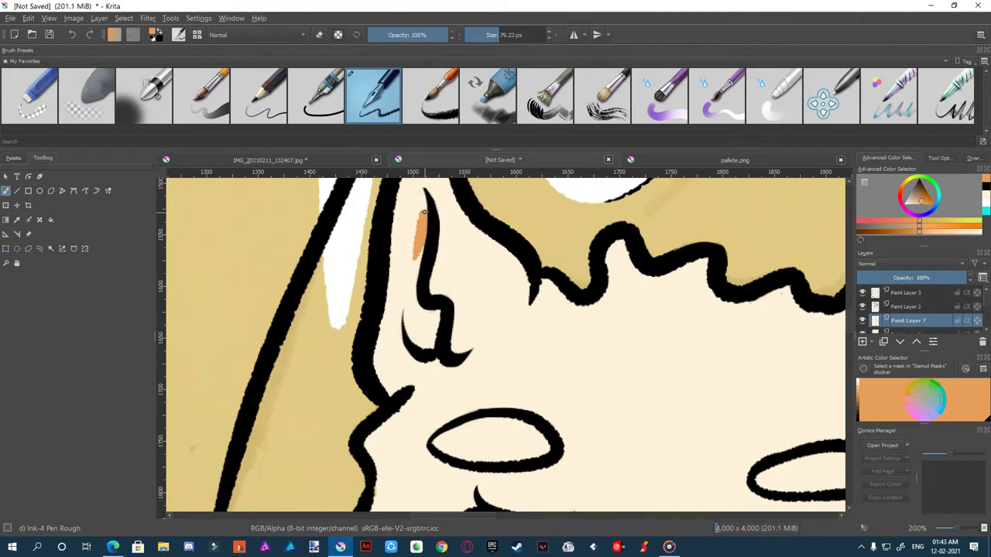
Colour the inner ear orange with darker brown shading
{"action": "mouse_move", "coordinate": [422, 206]}
{"action": "left_mouse_down"}
{"action": "mouse_move", "coordinate": [417, 327]}
{"action": "mouse_move", "coordinate": [464, 348]}
{"action": "left_mouse_up"}
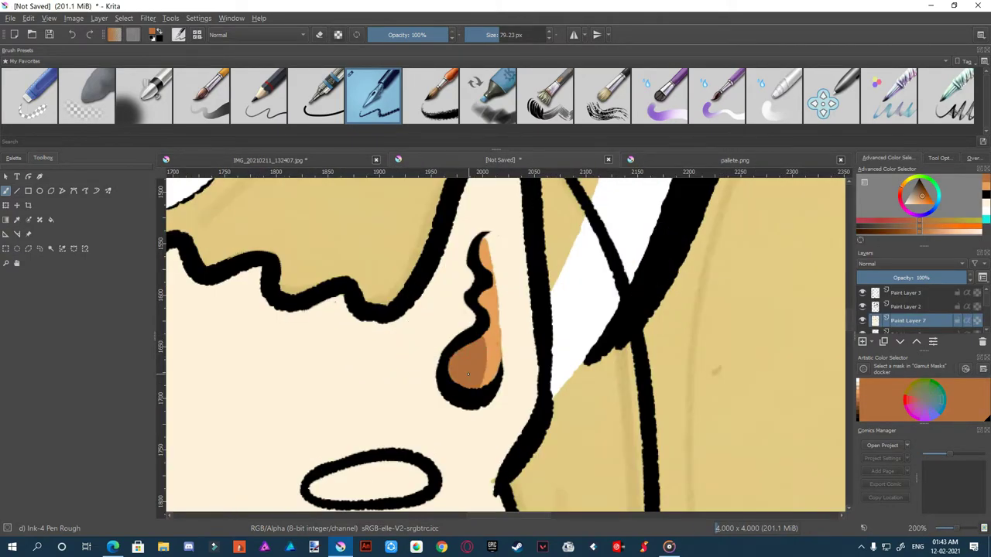
{"action": "left_click_drag", "start_coordinate": [355, 383], "coordinate": [377, 356]}
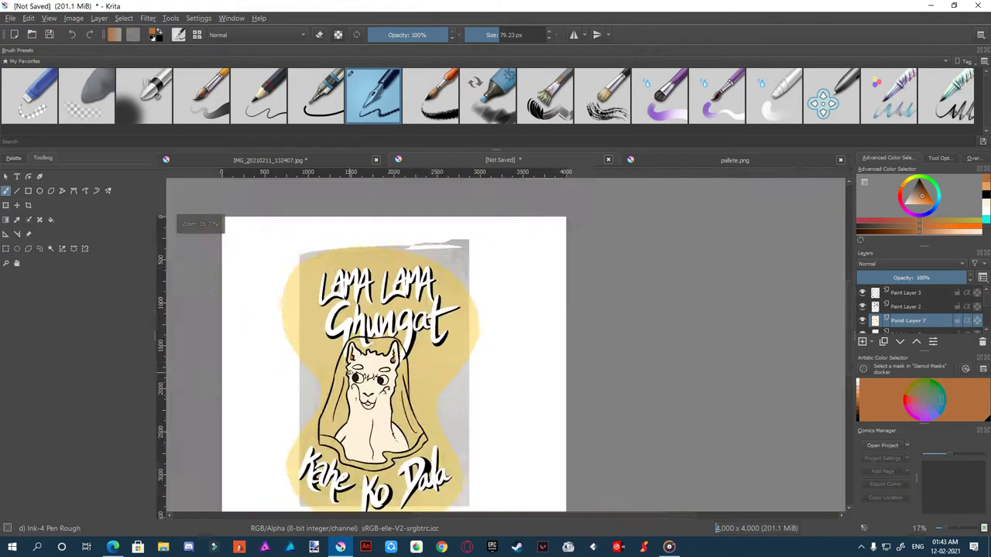
{"action": "key", "text": "ctrl+Tab"}
{"action": "left_click", "coordinate": [469, 162]}
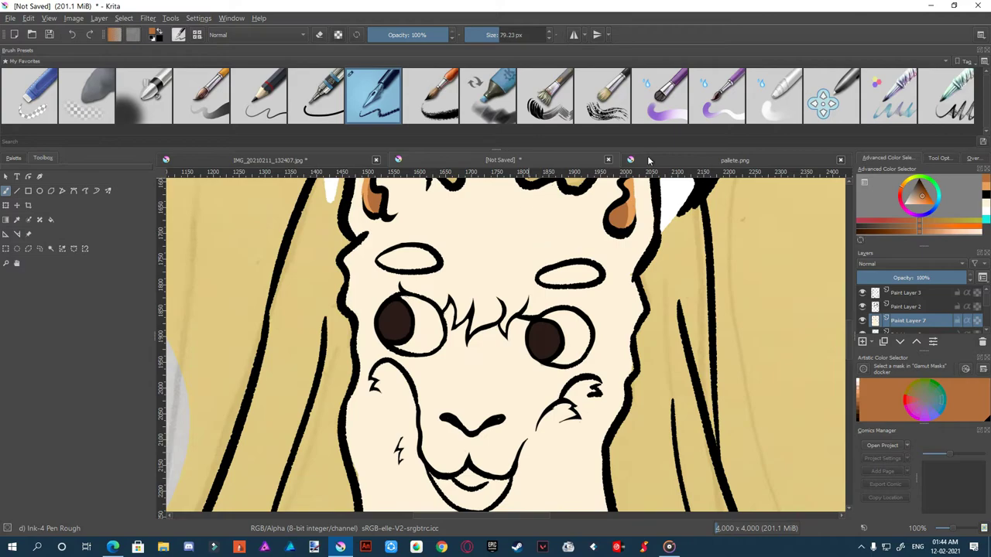
Paint white highlights in both eyes and a white muzzle around the nose
{"action": "left_click_drag", "start_coordinate": [399, 290], "coordinate": [460, 323]}
{"action": "left_click_drag", "start_coordinate": [767, 333], "coordinate": [732, 410]}
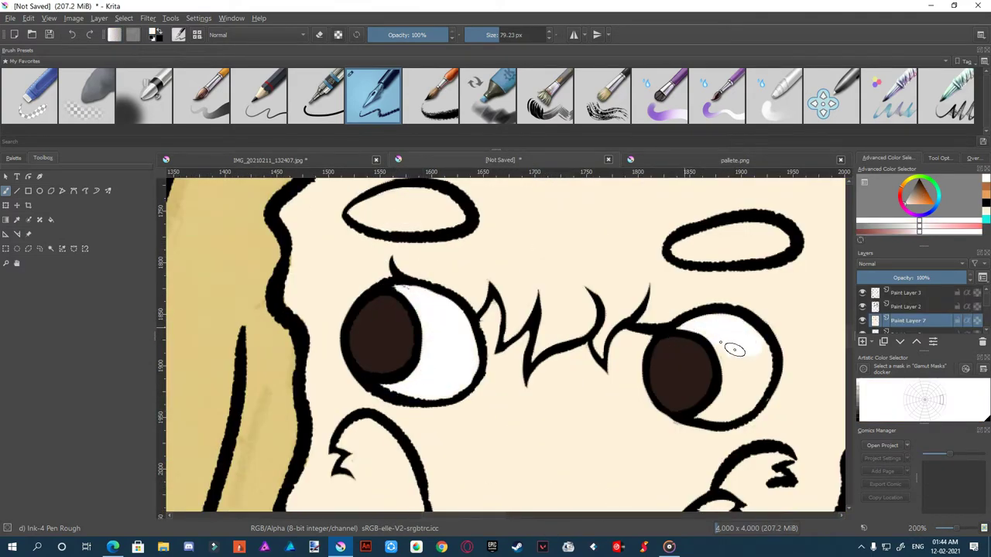
{"action": "left_click_drag", "start_coordinate": [635, 364], "coordinate": [686, 322]}
{"action": "mouse_move", "coordinate": [573, 290]}
{"action": "left_mouse_down"}
{"action": "mouse_move", "coordinate": [624, 310]}
{"action": "mouse_move", "coordinate": [670, 294]}
{"action": "mouse_move", "coordinate": [534, 449]}
{"action": "mouse_move", "coordinate": [512, 371]}
{"action": "mouse_move", "coordinate": [751, 394]}
{"action": "left_mouse_up"}
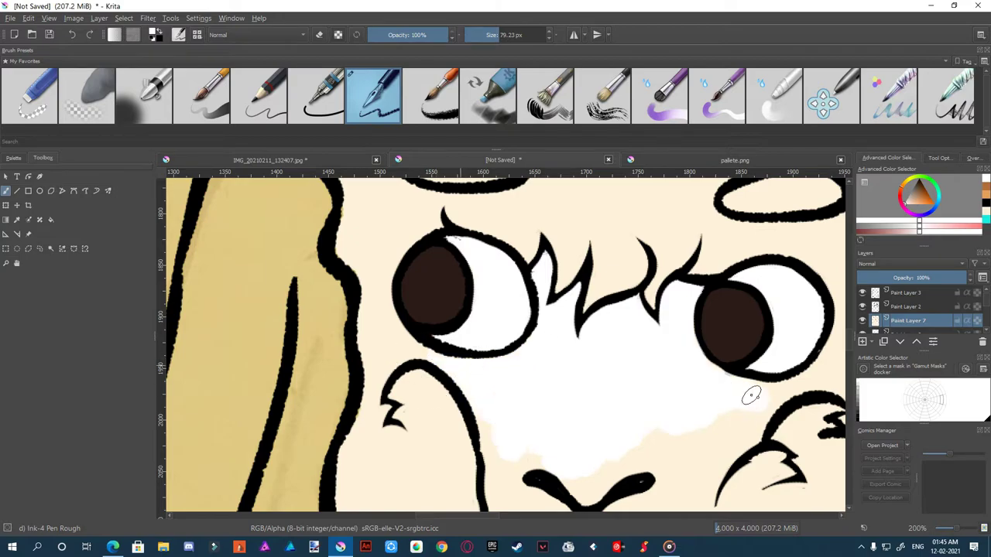
{"action": "scroll", "coordinate": [524, 420], "scroll_direction": "down", "scroll_amount": 1}
{"action": "mouse_move", "coordinate": [524, 420]}
{"action": "left_mouse_down"}
{"action": "mouse_move", "coordinate": [498, 398]}
{"action": "mouse_move", "coordinate": [602, 395]}
{"action": "mouse_move", "coordinate": [520, 442]}
{"action": "mouse_move", "coordinate": [564, 476]}
{"action": "left_mouse_up"}
Pick pink from pallete.png and paint the llama's mouth pink
{"action": "key", "text": "ctrl+Tab"}
{"action": "left_click", "coordinate": [390, 248], "text": "ctrl"}
{"action": "key", "text": "ctrl+Tab"}
{"action": "left_click_drag", "start_coordinate": [486, 320], "coordinate": [542, 352]}
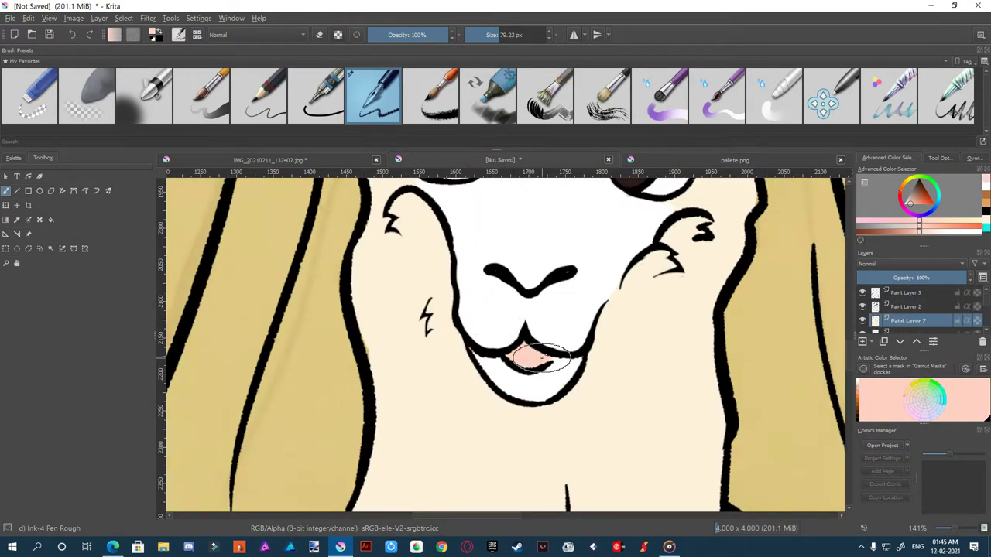
Pick tan from the palette and fill both eyebrows with it
{"action": "scroll", "coordinate": [542, 352], "scroll_direction": "down", "scroll_amount": 2}
{"action": "key", "text": "ctrl+Tab"}
{"action": "left_click", "coordinate": [471, 321], "text": "ctrl"}
{"action": "key", "text": "ctrl+Tab"}
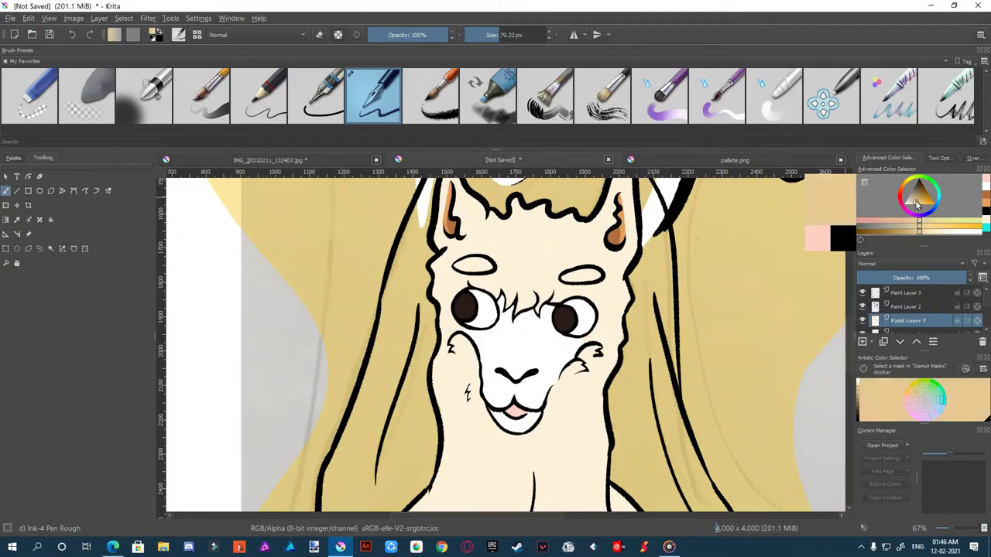
{"action": "scroll", "coordinate": [464, 298], "scroll_direction": "up", "scroll_amount": 2}
{"action": "left_click_drag", "start_coordinate": [441, 298], "coordinate": [534, 291]}
{"action": "left_click_drag", "start_coordinate": [662, 326], "coordinate": [740, 323]}
Add lighter brown to the left and right pupils
{"action": "scroll", "coordinate": [465, 318], "scroll_direction": "up", "scroll_amount": 2}
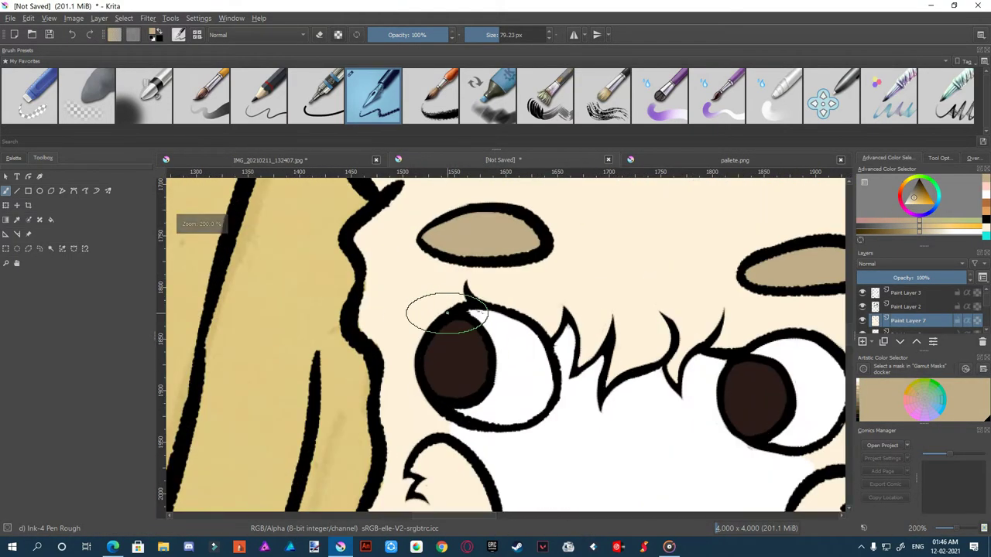
{"action": "left_click_drag", "start_coordinate": [443, 310], "coordinate": [465, 333]}
{"action": "left_click_drag", "start_coordinate": [744, 364], "coordinate": [759, 379]}
{"action": "scroll", "coordinate": [631, 327], "scroll_direction": "down", "scroll_amount": 5}
Rename Paint Layer 7 to 'shadows'
{"action": "double_click", "coordinate": [905, 321]}
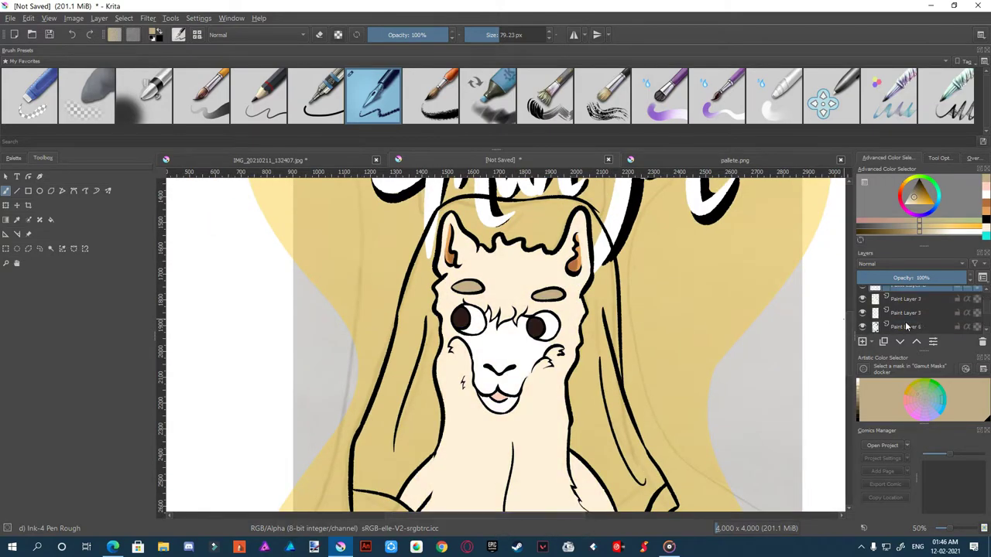
{"action": "type", "text": "shadows"}
{"action": "key", "text": "Return"}
{"action": "scroll", "coordinate": [433, 333], "scroll_direction": "down", "scroll_amount": 2}
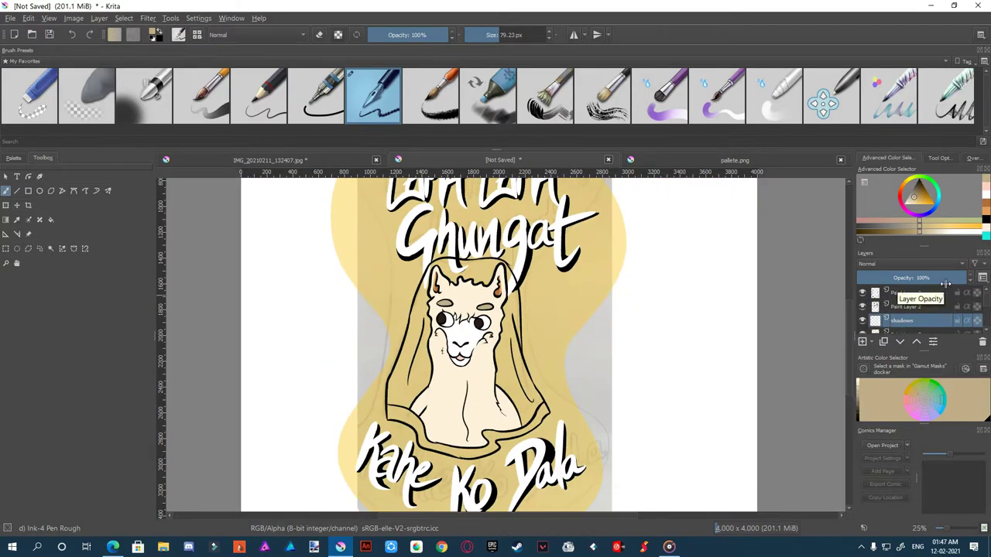
Set the shadows layer to 22% opacity and shade grey under the nose and mouth
{"action": "left_click_drag", "start_coordinate": [946, 278], "coordinate": [880, 278]}
{"action": "scroll", "coordinate": [448, 306], "scroll_direction": "up", "scroll_amount": 3}
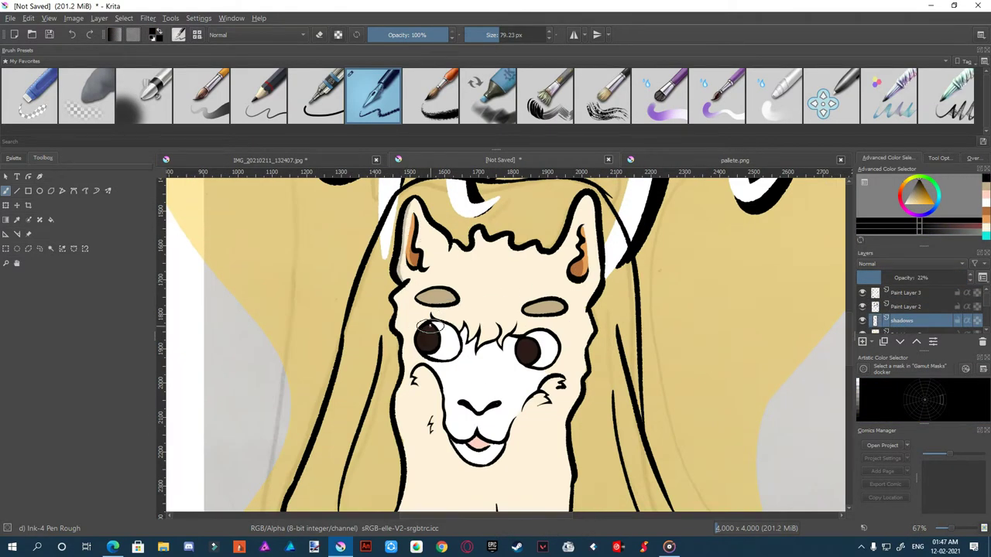
{"action": "scroll", "coordinate": [401, 386], "scroll_direction": "down", "scroll_amount": 2}
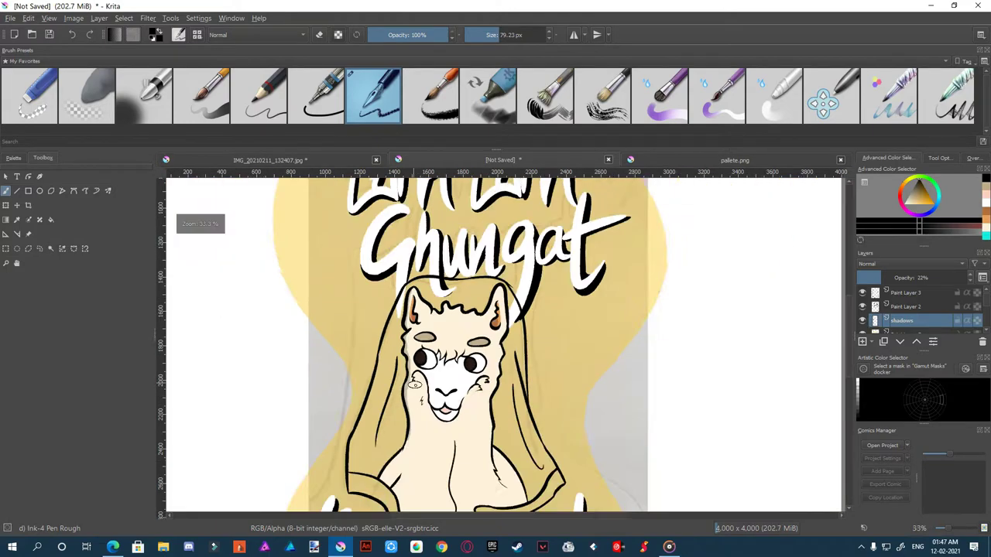
{"action": "scroll", "coordinate": [465, 418], "scroll_direction": "up", "scroll_amount": 5}
{"action": "mouse_move", "coordinate": [427, 376]}
{"action": "left_mouse_down"}
{"action": "mouse_move", "coordinate": [546, 418]}
{"action": "mouse_move", "coordinate": [635, 399]}
{"action": "left_mouse_up"}
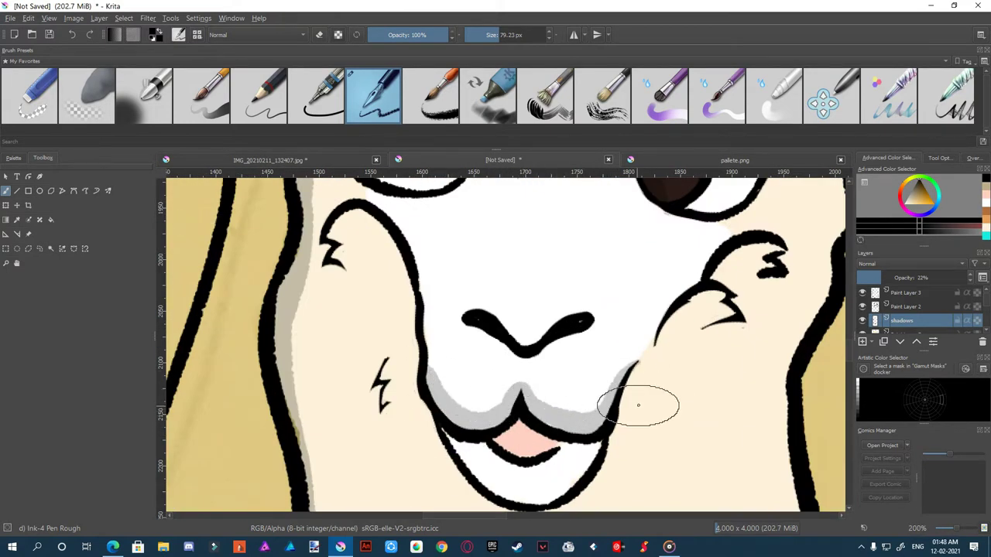
{"action": "left_click_drag", "start_coordinate": [476, 455], "coordinate": [524, 467]}
{"action": "scroll", "coordinate": [525, 468], "scroll_direction": "down", "scroll_amount": 3}
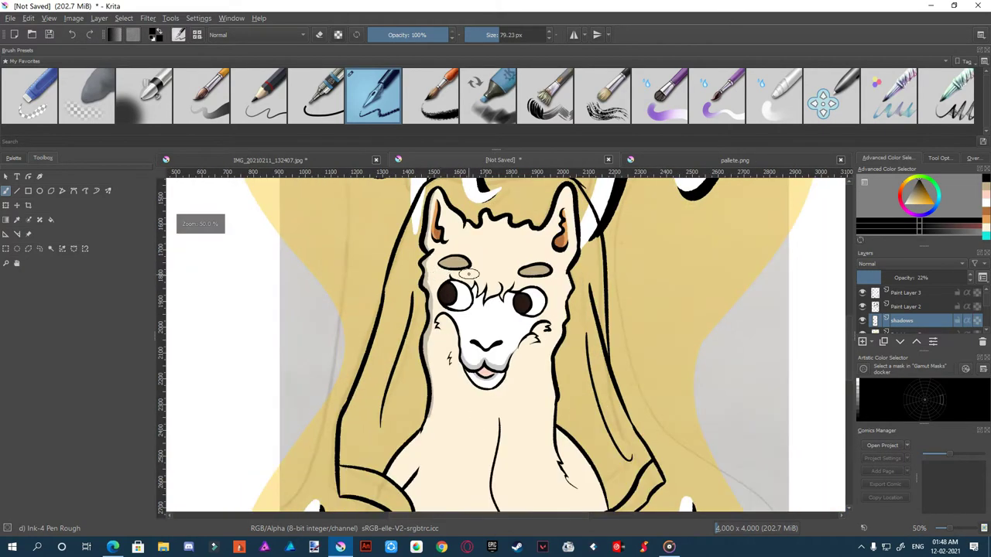
{"action": "scroll", "coordinate": [503, 349], "scroll_direction": "up", "scroll_amount": 3}
Shade between the eyes, under the left eyebrow, along the zigzag fur mark and chin
{"action": "left_click_drag", "start_coordinate": [474, 329], "coordinate": [532, 380]}
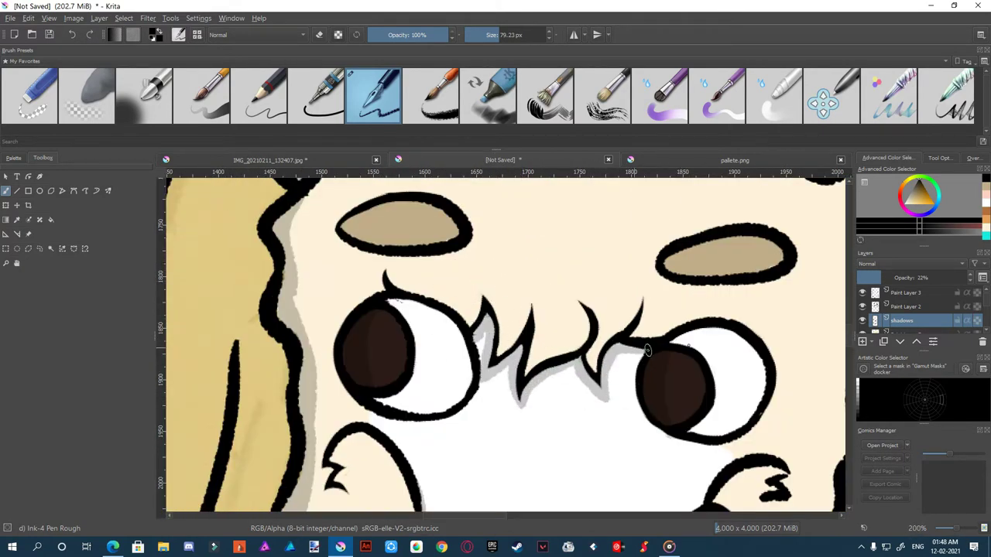
{"action": "left_click_drag", "start_coordinate": [353, 246], "coordinate": [449, 248]}
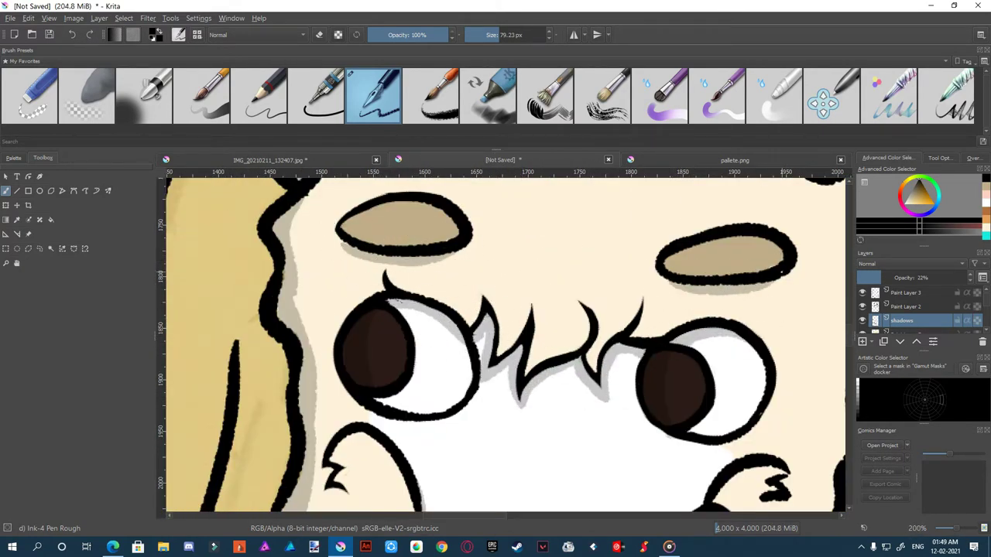
{"action": "scroll", "coordinate": [503, 349], "scroll_direction": "down", "scroll_amount": 5}
{"action": "left_click_drag", "start_coordinate": [474, 325], "coordinate": [471, 364]}
{"action": "scroll", "coordinate": [480, 348], "scroll_direction": "up", "scroll_amount": 2}
{"action": "left_click_drag", "start_coordinate": [507, 298], "coordinate": [505, 383]}
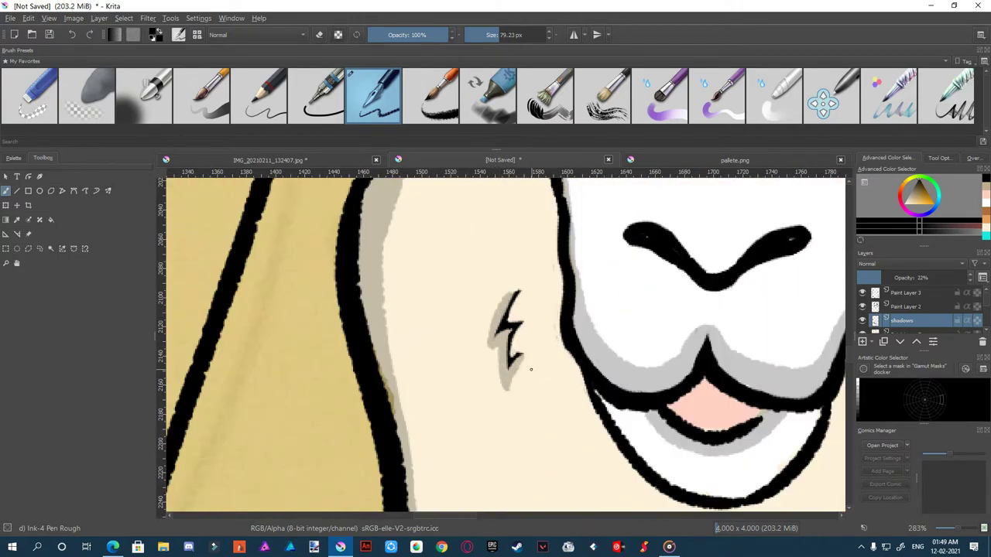
{"action": "left_click_drag", "start_coordinate": [457, 267], "coordinate": [686, 364]}
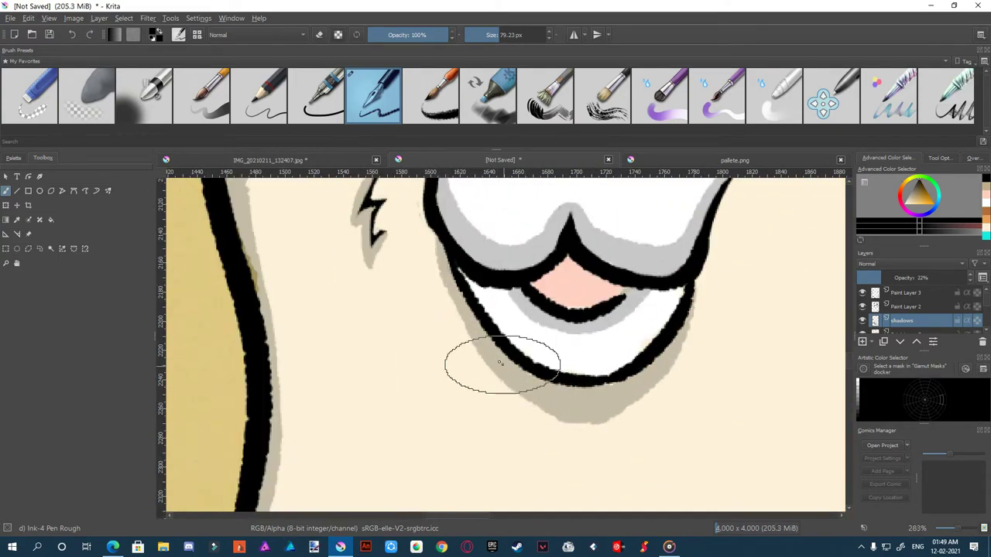
{"action": "scroll", "coordinate": [501, 364], "scroll_direction": "down", "scroll_amount": 5}
{"action": "scroll", "coordinate": [420, 344], "scroll_direction": "up", "scroll_amount": 2}
Shade along the left neck line and the ear's left edge
{"action": "left_click_drag", "start_coordinate": [411, 344], "coordinate": [344, 477]}
{"action": "scroll", "coordinate": [353, 408], "scroll_direction": "down", "scroll_amount": 2}
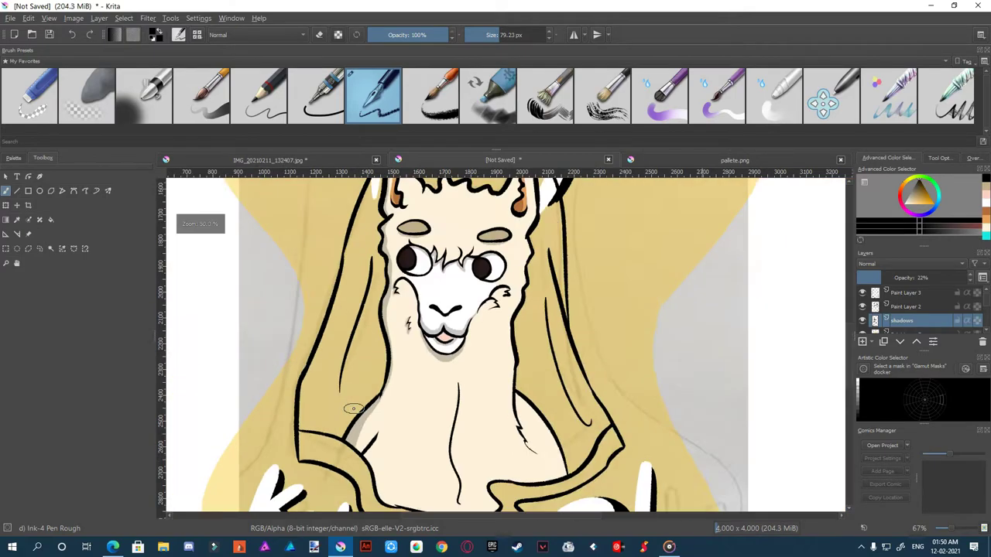
{"action": "scroll", "coordinate": [353, 408], "scroll_direction": "up", "scroll_amount": 3}
{"action": "left_click_drag", "start_coordinate": [401, 419], "coordinate": [403, 341]}
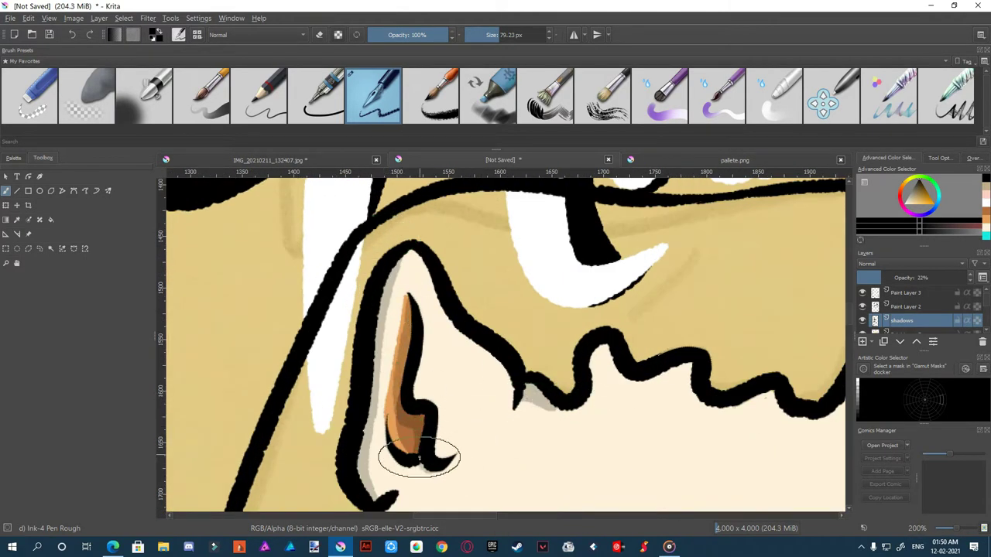
{"action": "scroll", "coordinate": [459, 367], "scroll_direction": "down", "scroll_amount": 3}
{"action": "scroll", "coordinate": [458, 367], "scroll_direction": "down", "scroll_amount": 1}
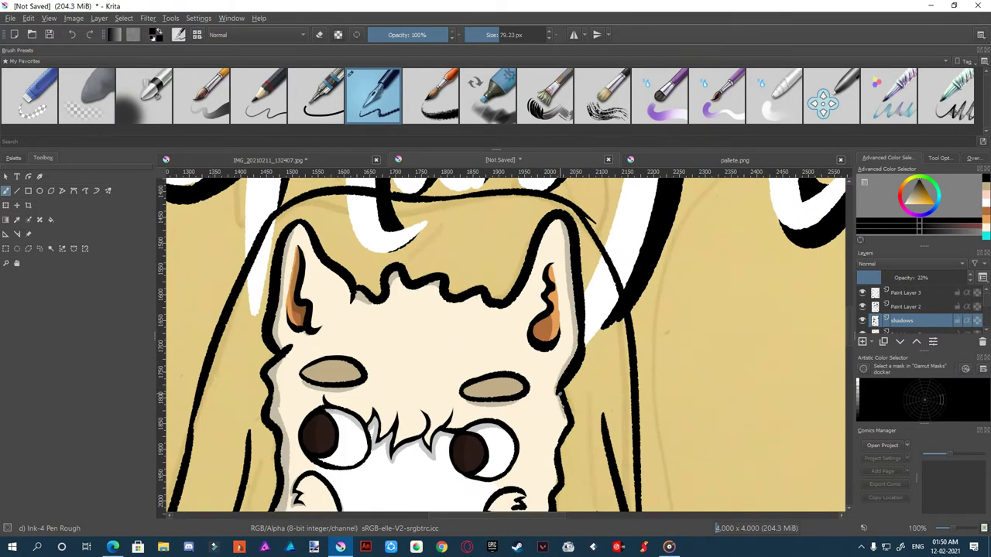
{"action": "scroll", "coordinate": [459, 367], "scroll_direction": "down", "scroll_amount": 1}
{"action": "scroll", "coordinate": [460, 367], "scroll_direction": "up", "scroll_amount": 4}
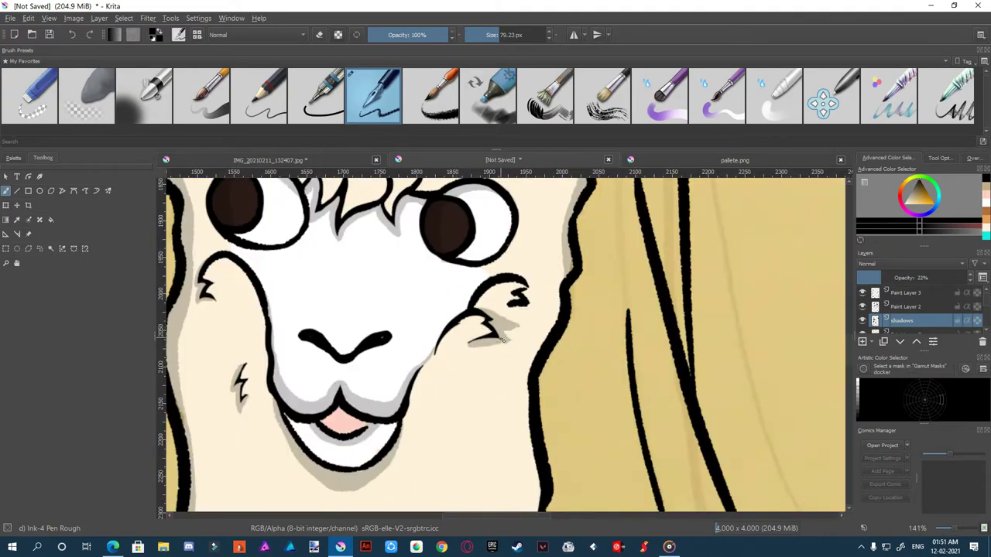
Shade beside the cheek tuft and down the right outline of the neck
{"action": "left_click_drag", "start_coordinate": [532, 310], "coordinate": [531, 483]}
{"action": "scroll", "coordinate": [509, 375], "scroll_direction": "down", "scroll_amount": 1}
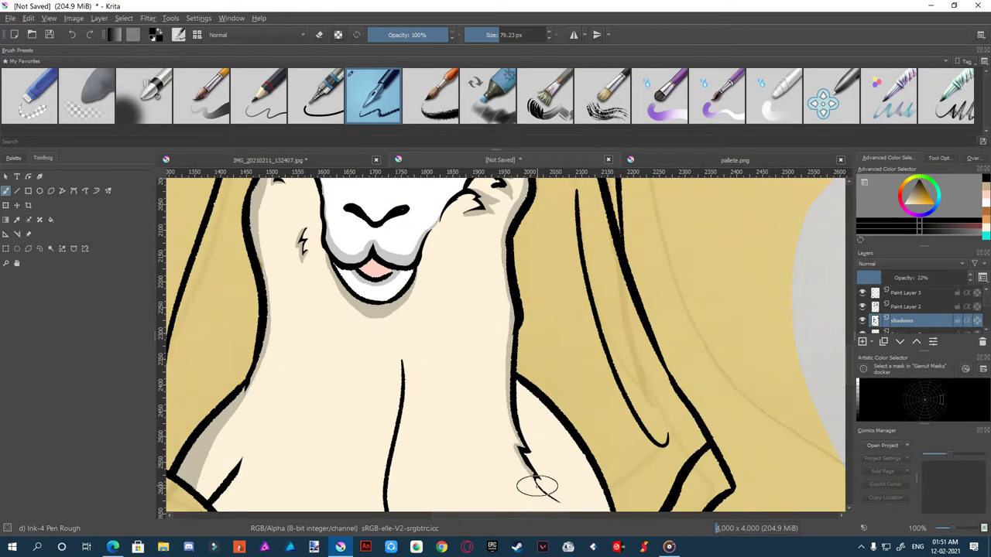
{"action": "left_click_drag", "start_coordinate": [516, 381], "coordinate": [542, 488]}
{"action": "scroll", "coordinate": [522, 399], "scroll_direction": "down", "scroll_amount": 3}
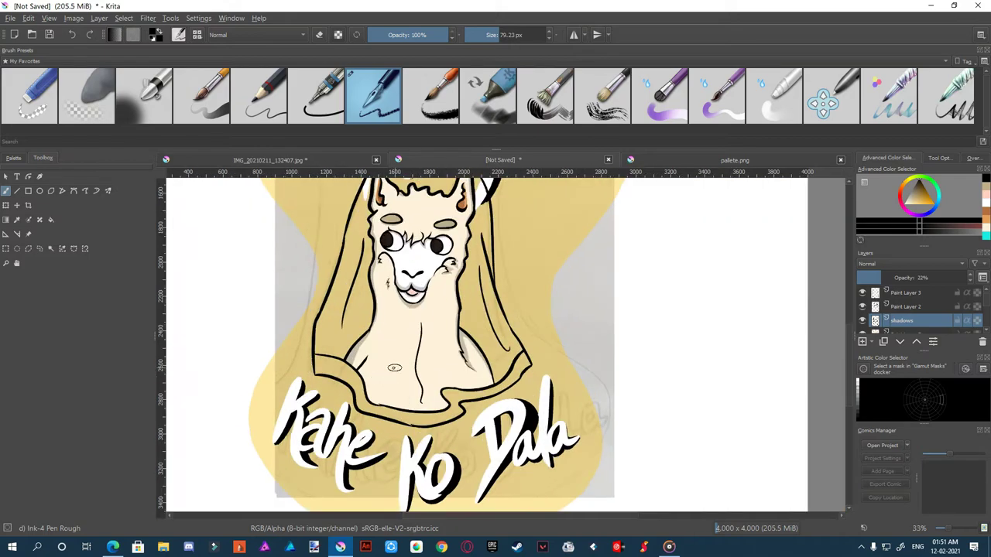
{"action": "scroll", "coordinate": [343, 416], "scroll_direction": "up", "scroll_amount": 3}
{"action": "scroll", "coordinate": [431, 350], "scroll_direction": "down", "scroll_amount": 4}
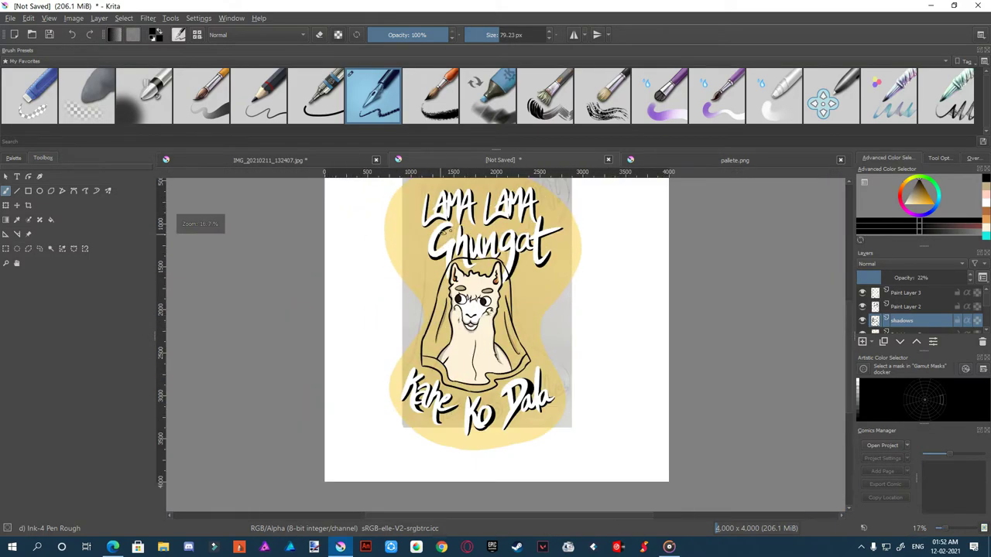
{"action": "scroll", "coordinate": [496, 341], "scroll_direction": "up", "scroll_amount": 2}
Add a red 24%-opacity layer, tint the face and neck, and colour the veil orange
{"action": "key", "text": "Insert"}
{"action": "left_click", "coordinate": [902, 195]}
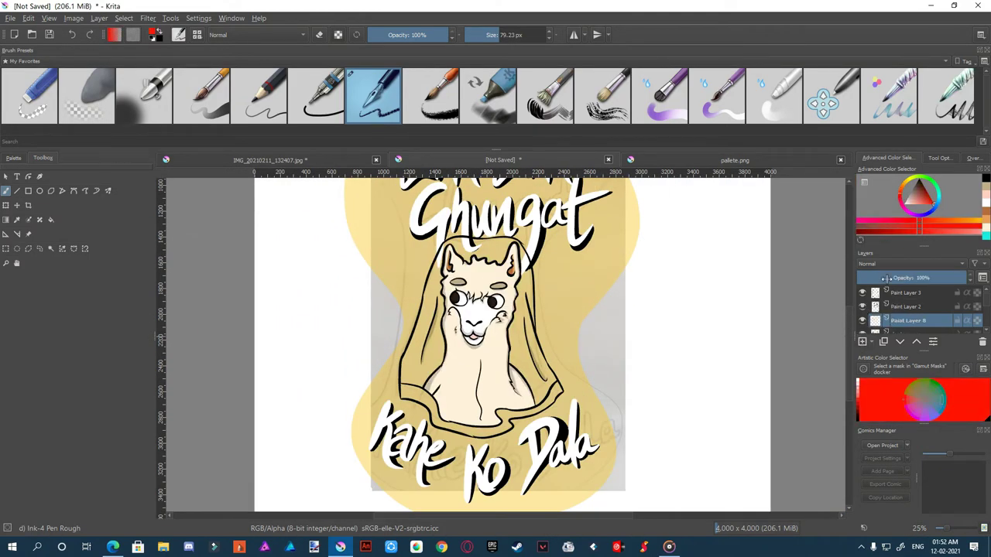
{"action": "left_click_drag", "start_coordinate": [921, 277], "coordinate": [888, 278]}
{"action": "scroll", "coordinate": [495, 341], "scroll_direction": "up", "scroll_amount": 1}
{"action": "left_click_drag", "start_coordinate": [434, 268], "coordinate": [481, 441]}
{"action": "left_click_drag", "start_coordinate": [527, 271], "coordinate": [555, 287]}
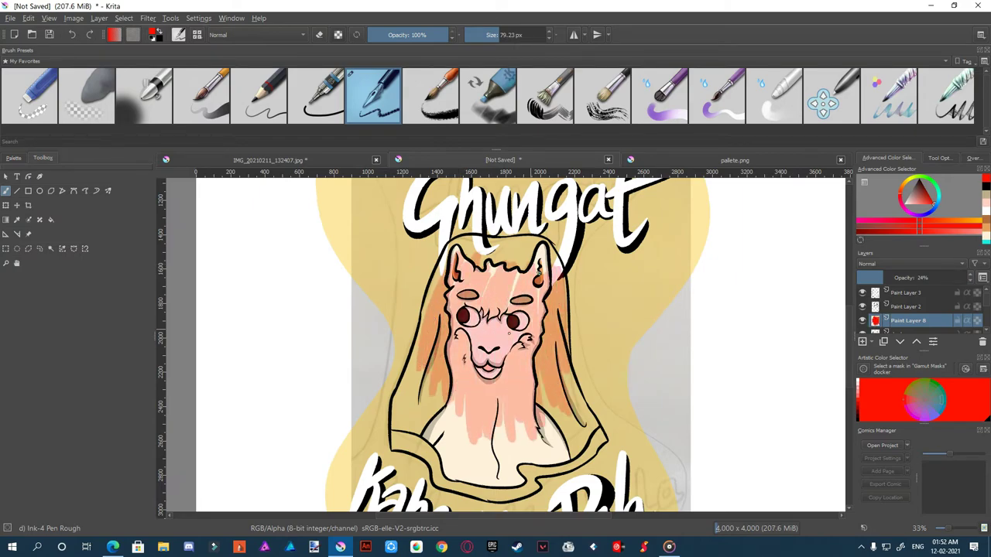
{"action": "left_click_drag", "start_coordinate": [488, 246], "coordinate": [519, 254]}
{"action": "left_click_drag", "start_coordinate": [437, 352], "coordinate": [400, 402]}
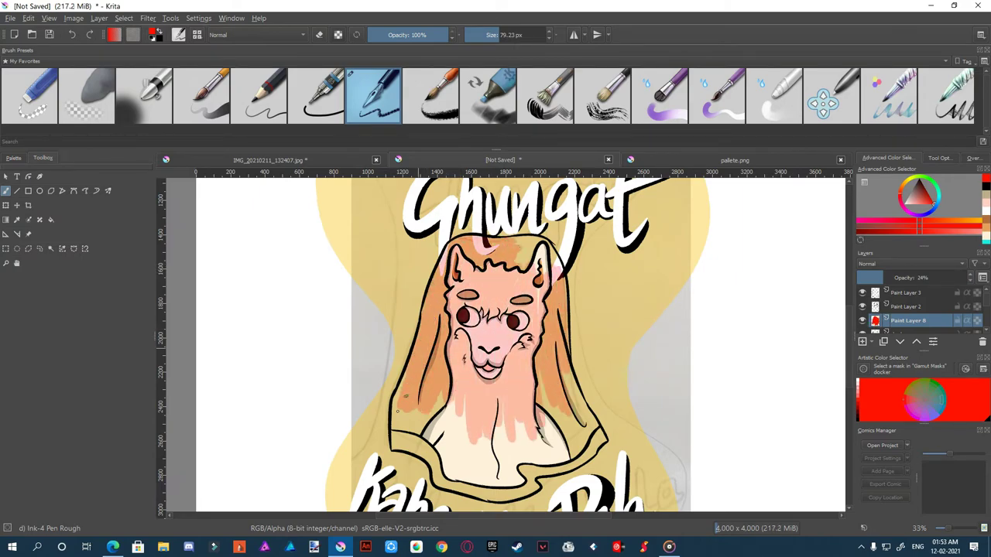
Darken the veil's edge with orange and cover the cream neck with pink
{"action": "scroll", "coordinate": [513, 243], "scroll_direction": "up", "scroll_amount": 5}
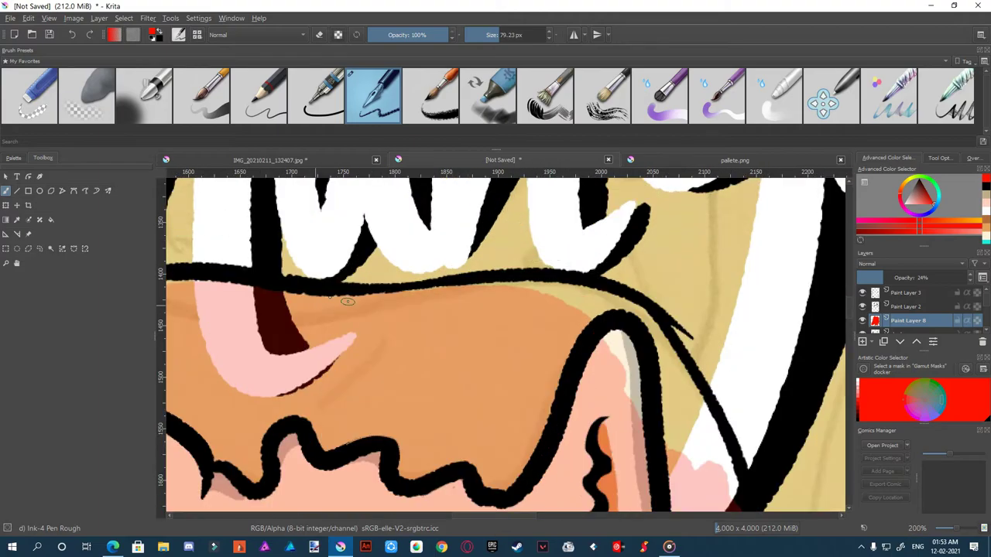
{"action": "scroll", "coordinate": [370, 397], "scroll_direction": "down", "scroll_amount": 2}
{"action": "scroll", "coordinate": [282, 467], "scroll_direction": "down", "scroll_amount": 4}
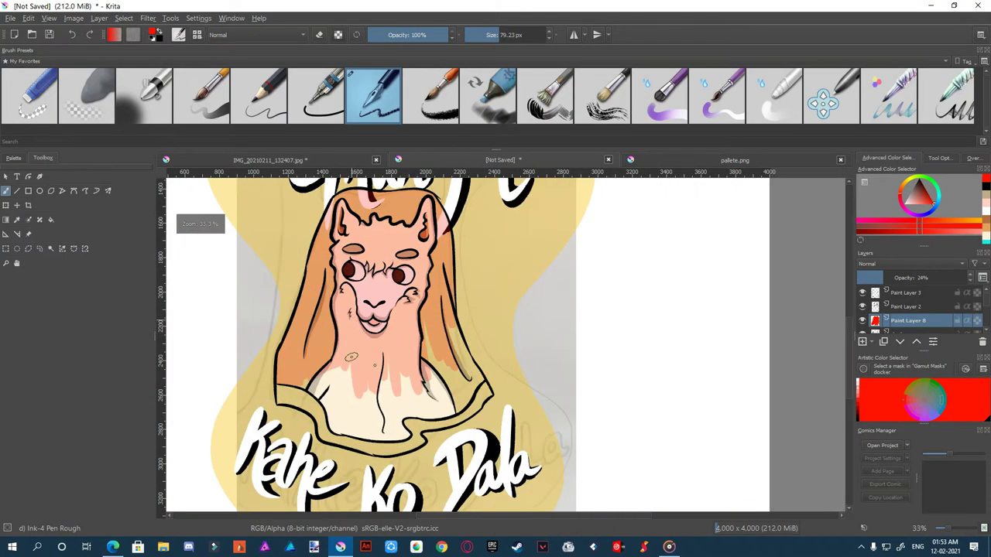
{"action": "scroll", "coordinate": [434, 340], "scroll_direction": "up", "scroll_amount": 3}
{"action": "left_click_drag", "start_coordinate": [470, 314], "coordinate": [492, 370]}
{"action": "mouse_move", "coordinate": [401, 378]}
{"action": "left_mouse_down"}
{"action": "mouse_move", "coordinate": [432, 414]}
{"action": "mouse_move", "coordinate": [480, 418]}
{"action": "left_mouse_up"}
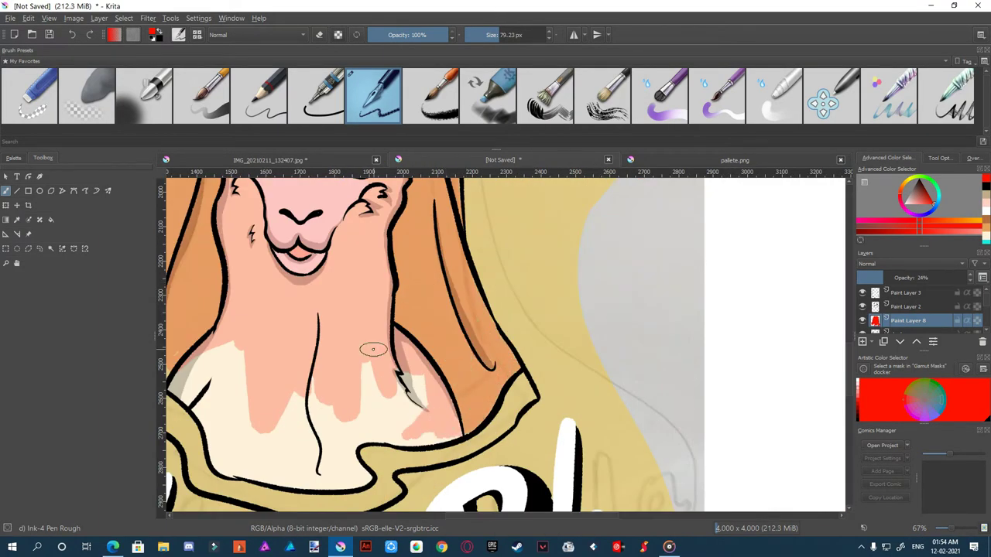
{"action": "scroll", "coordinate": [372, 364], "scroll_direction": "down", "scroll_amount": 1}
{"action": "mouse_move", "coordinate": [372, 364]}
{"action": "left_mouse_down"}
{"action": "mouse_move", "coordinate": [411, 403]}
{"action": "mouse_move", "coordinate": [539, 399]}
{"action": "mouse_move", "coordinate": [402, 425]}
{"action": "mouse_move", "coordinate": [491, 434]}
{"action": "left_mouse_up"}
Pick yellow and dab small flower dots across the veil, zooming in on the head
{"action": "left_click", "coordinate": [628, 279], "text": "ctrl"}
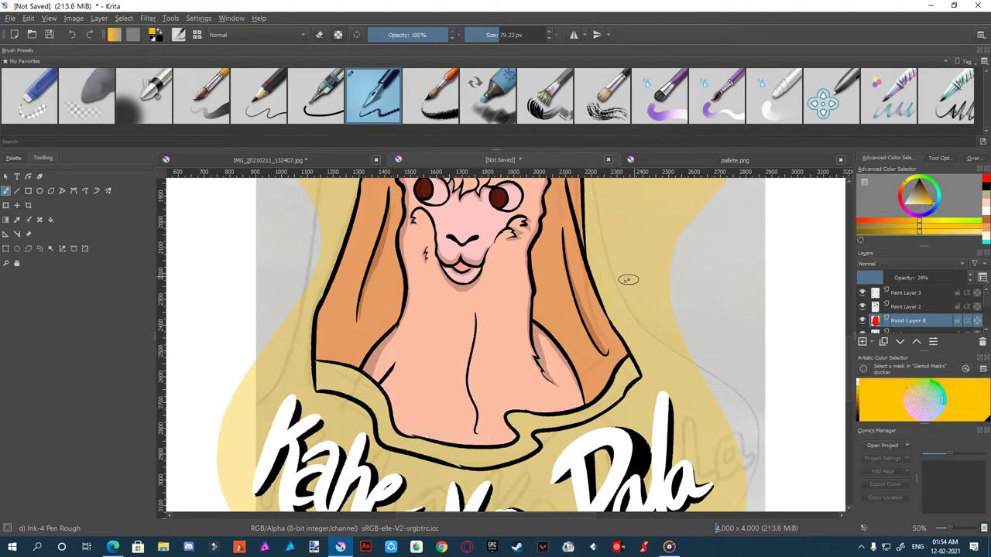
{"action": "scroll", "coordinate": [475, 269], "scroll_direction": "up", "scroll_amount": 3}
{"action": "scroll", "coordinate": [463, 357], "scroll_direction": "up", "scroll_amount": 1}
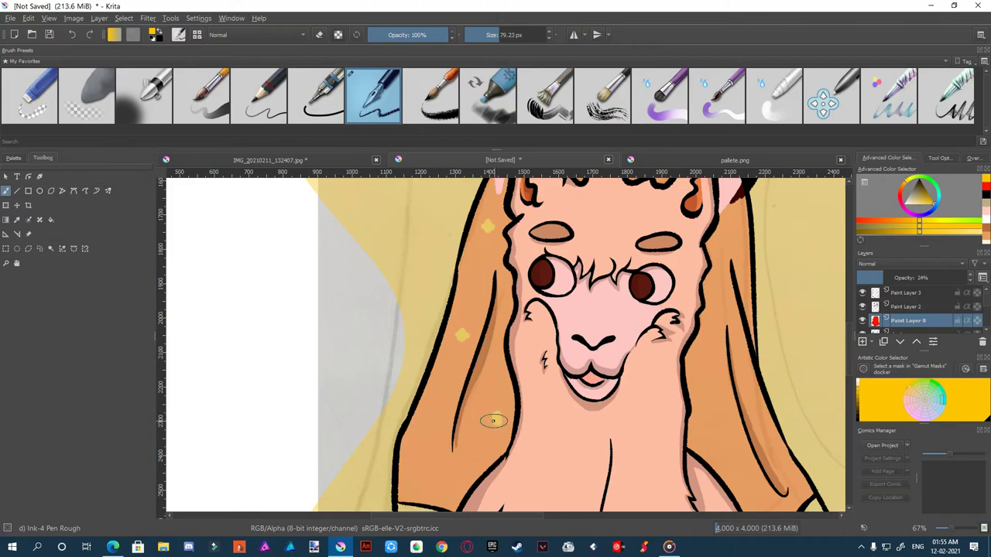
{"action": "key", "text": "1"}
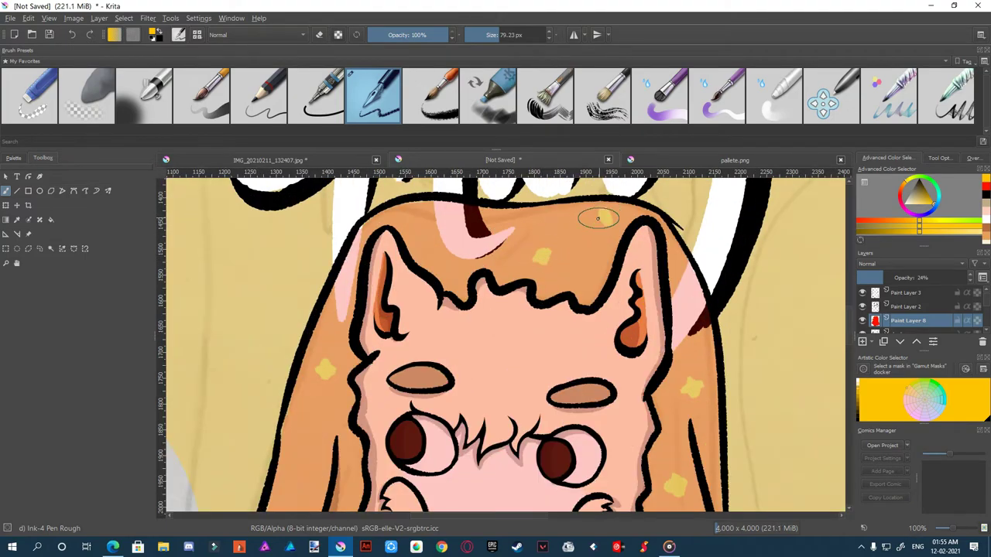
{"action": "key", "text": "2"}
{"action": "key", "text": "1"}
{"action": "scroll", "coordinate": [391, 380], "scroll_direction": "down", "scroll_amount": 2}
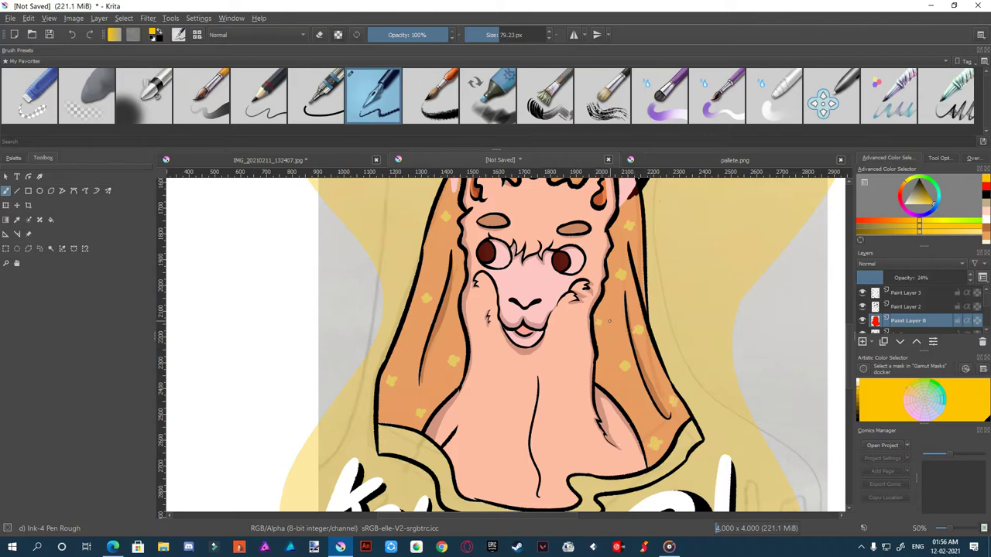
{"action": "scroll", "coordinate": [610, 320], "scroll_direction": "down", "scroll_amount": 1}
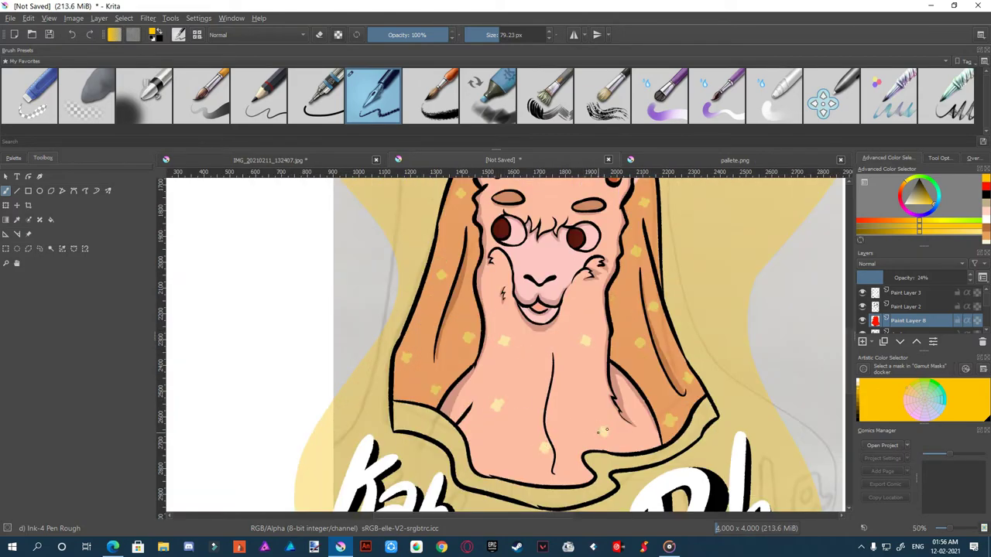
{"action": "scroll", "coordinate": [606, 431], "scroll_direction": "down", "scroll_amount": 3}
Paint a red hem along the veil's lower edge, extending it to the right
{"action": "key", "text": "1"}
{"action": "mouse_move", "coordinate": [410, 325]}
{"action": "left_mouse_down"}
{"action": "mouse_move", "coordinate": [391, 372]}
{"action": "mouse_move", "coordinate": [464, 364]}
{"action": "mouse_move", "coordinate": [515, 399]}
{"action": "mouse_move", "coordinate": [534, 473]}
{"action": "left_mouse_up"}
{"action": "scroll", "coordinate": [482, 405], "scroll_direction": "down", "scroll_amount": 1}
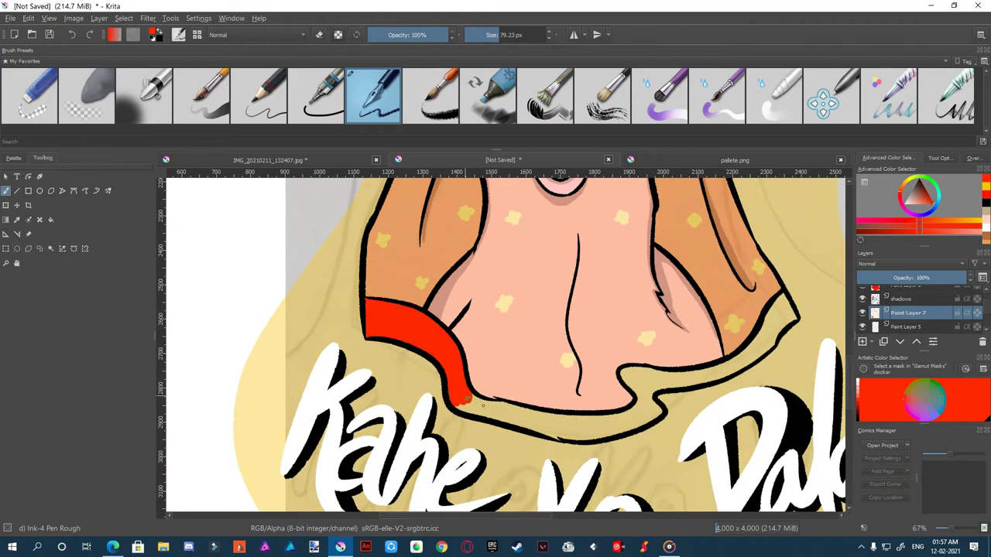
{"action": "left_click_drag", "start_coordinate": [499, 408], "coordinate": [559, 430]}
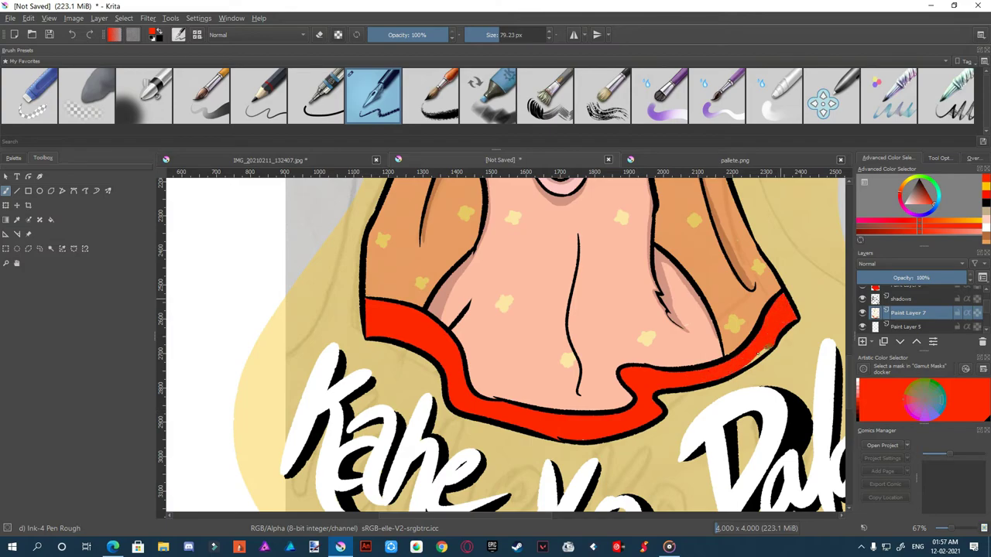
{"action": "scroll", "coordinate": [757, 353], "scroll_direction": "down", "scroll_amount": 2}
{"action": "scroll", "coordinate": [639, 364], "scroll_direction": "up", "scroll_amount": 1}
Pick pale yellow and dot the red hem with small flowers
{"action": "left_click", "coordinate": [631, 366], "text": "ctrl"}
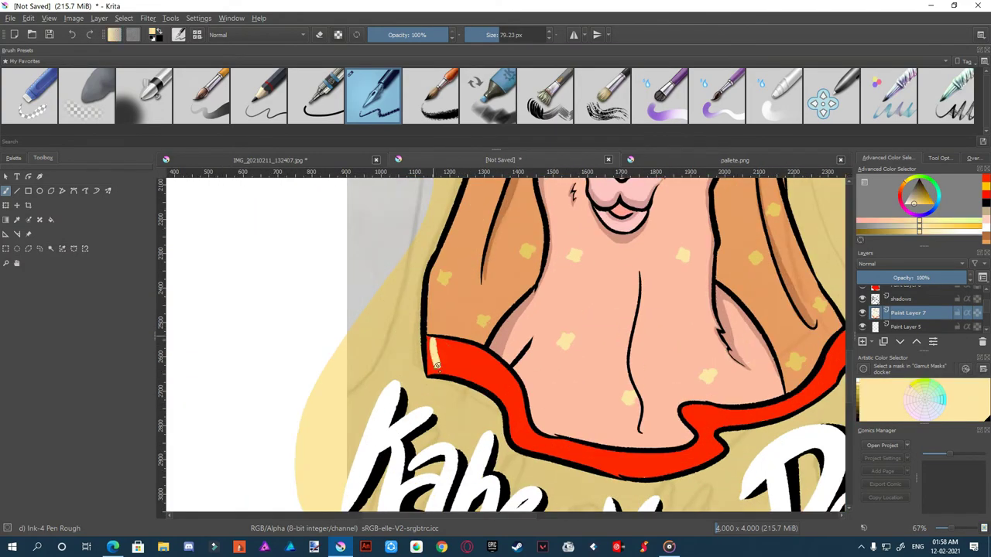
{"action": "scroll", "coordinate": [433, 348], "scroll_direction": "up", "scroll_amount": 1}
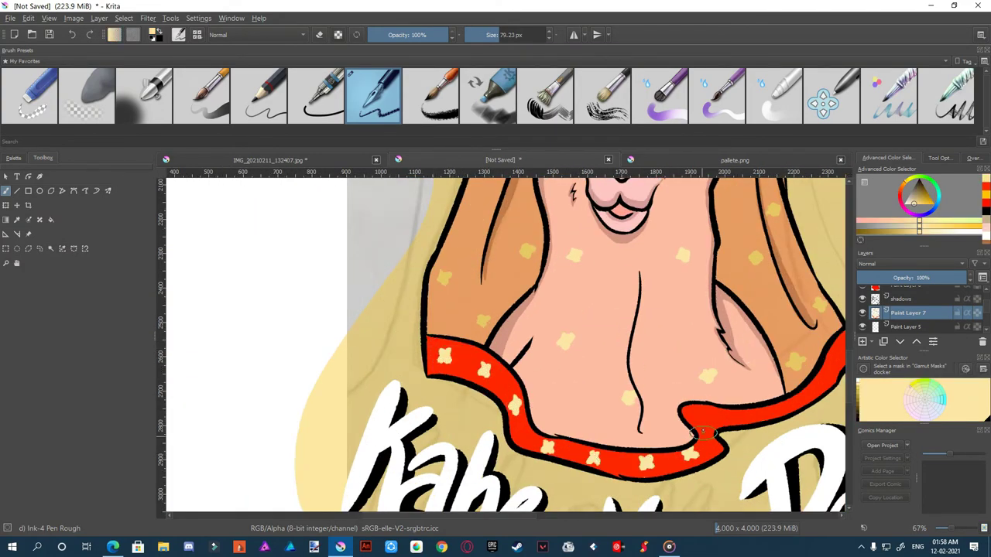
{"action": "scroll", "coordinate": [805, 392], "scroll_direction": "down", "scroll_amount": 3}
{"action": "scroll", "coordinate": [805, 392], "scroll_direction": "up", "scroll_amount": 3}
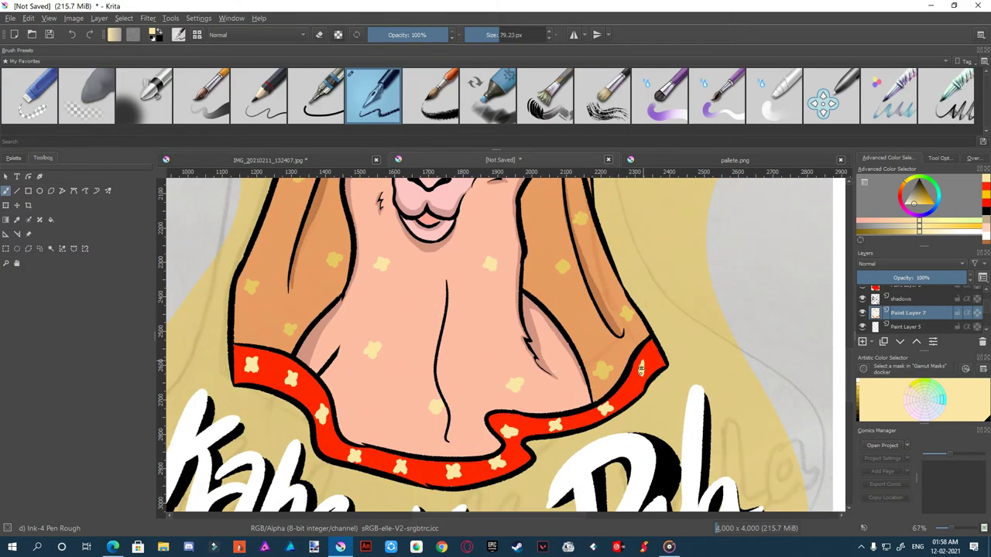
{"action": "scroll", "coordinate": [635, 368], "scroll_direction": "down", "scroll_amount": 3}
{"action": "scroll", "coordinate": [488, 360], "scroll_direction": "down", "scroll_amount": 1}
{"action": "scroll", "coordinate": [921, 309], "scroll_direction": "down", "scroll_amount": 2}
Try rotating the yellow blob layer, then undo and leave the transform
{"action": "left_click", "coordinate": [964, 293]}
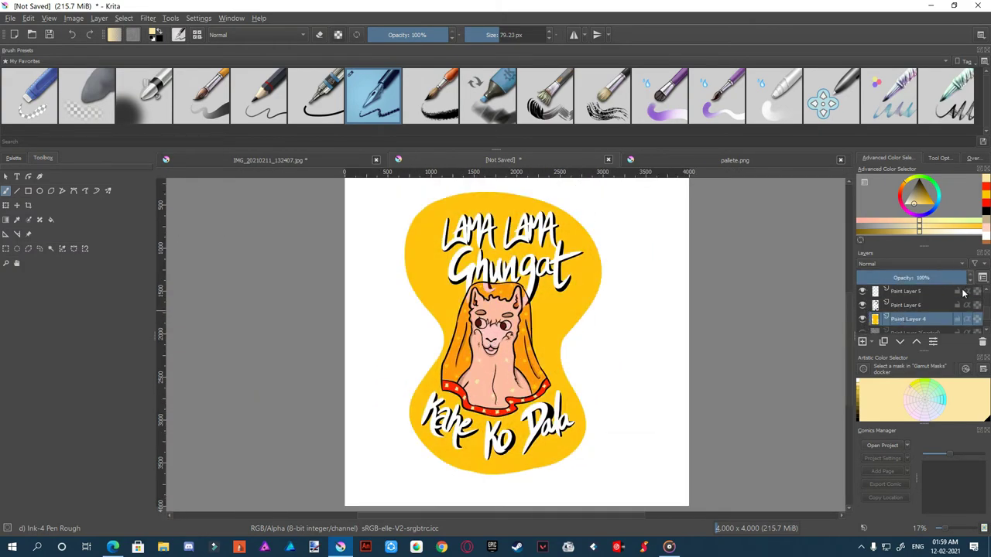
{"action": "key", "text": "ctrl+t"}
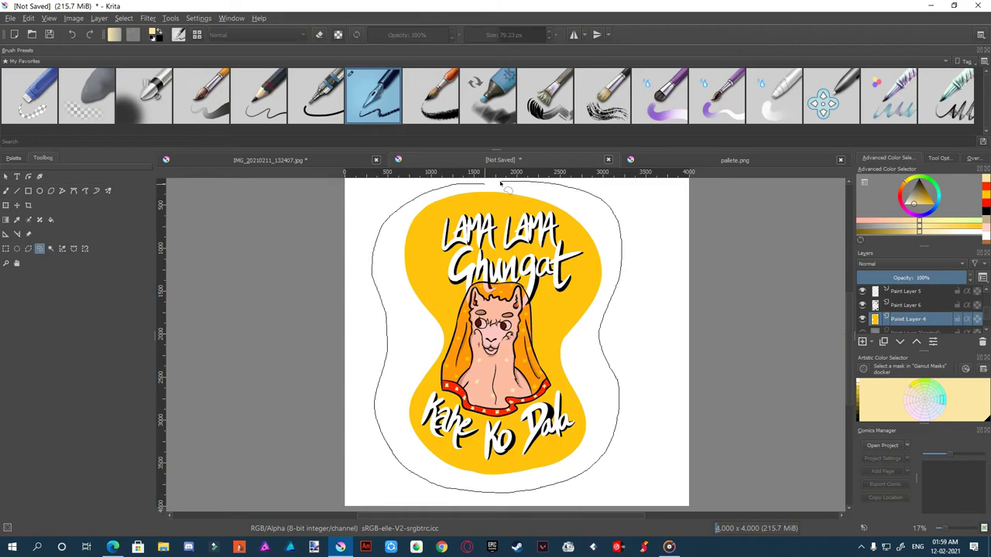
{"action": "left_click_drag", "start_coordinate": [504, 181], "coordinate": [360, 190]}
{"action": "key", "text": "Return"}
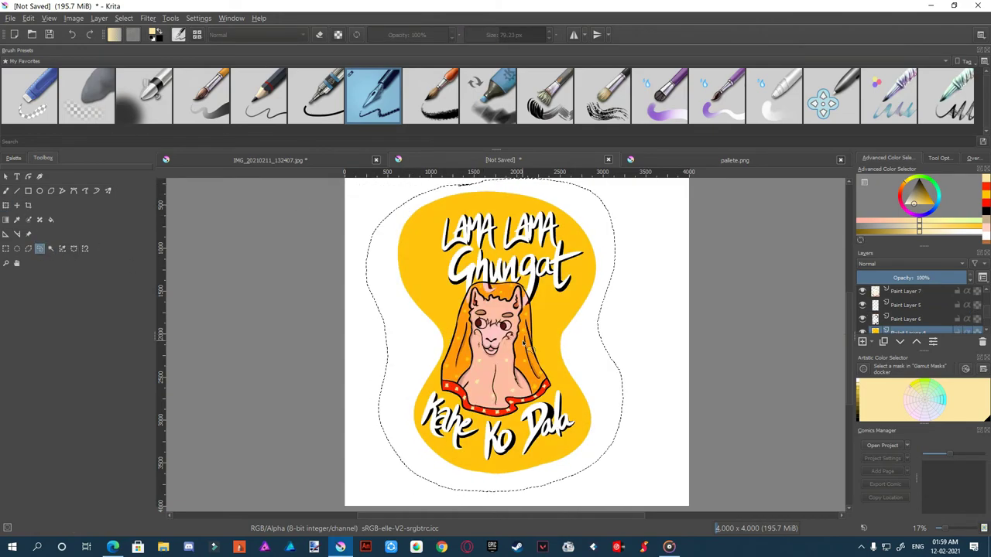
{"action": "key", "text": "ctrl+z"}
{"action": "left_click", "coordinate": [46, 248]}
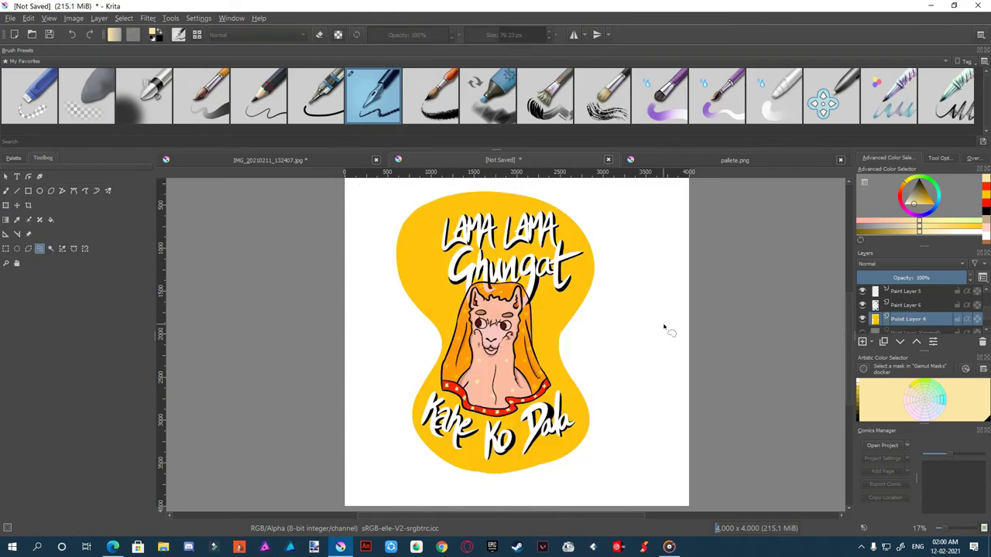
Export the artwork as a PNG named 'lama lama'
{"action": "key", "text": "ctrl+shift+e"}
{"action": "type", "text": "lama lama"}
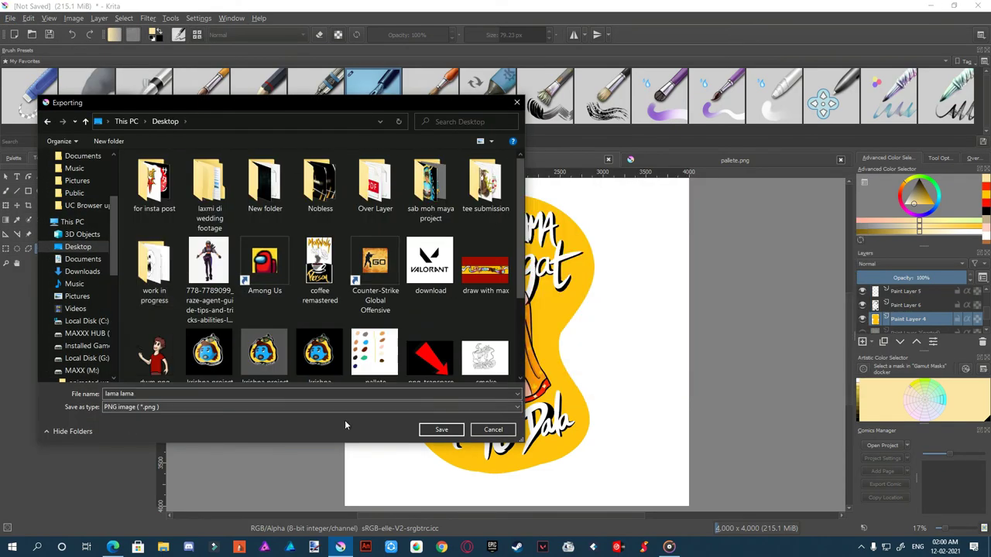
{"action": "key", "text": "Return"}
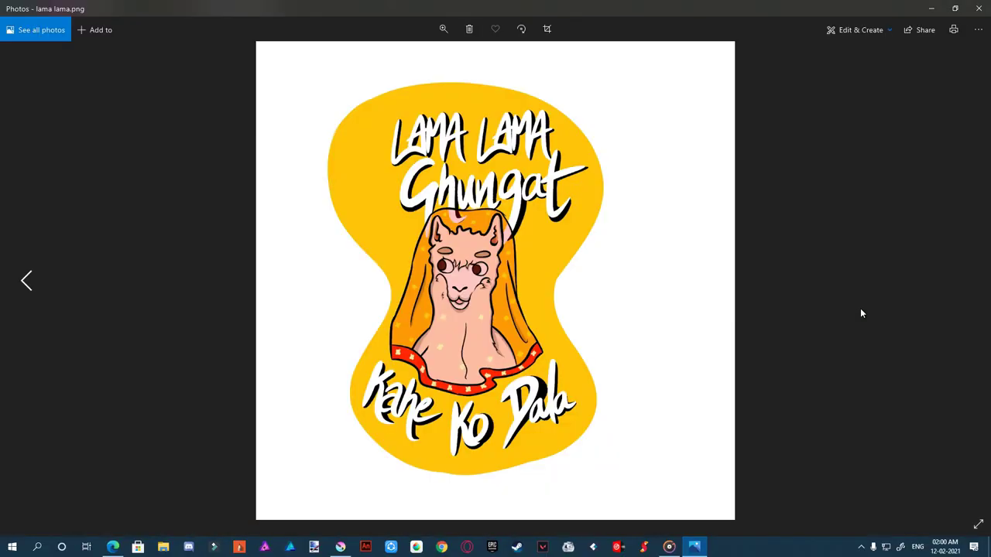